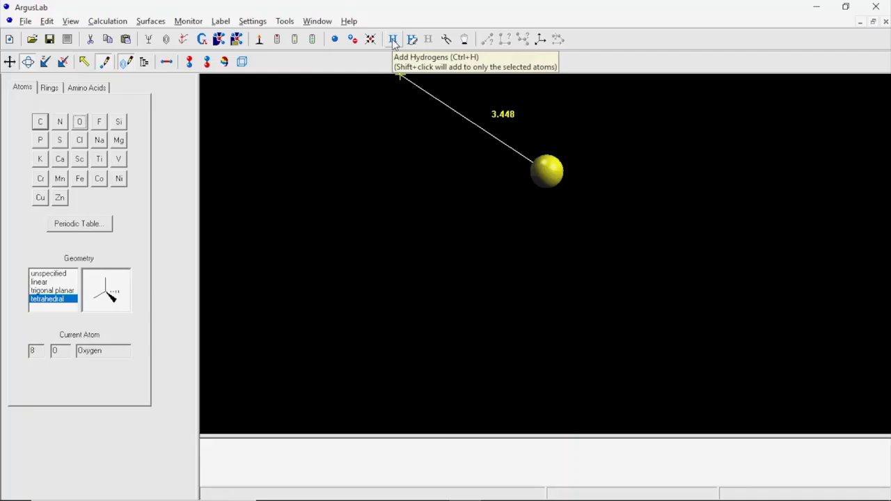
# Step: Add hydrogens to the single oxygen atom to form a water molecule and switch to selection mode
pyautogui.click(393, 40)
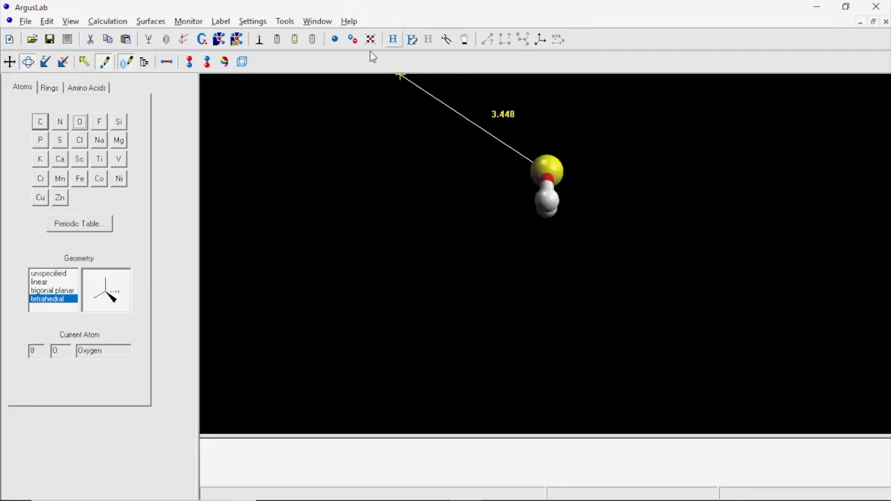
pyautogui.click(85, 62)
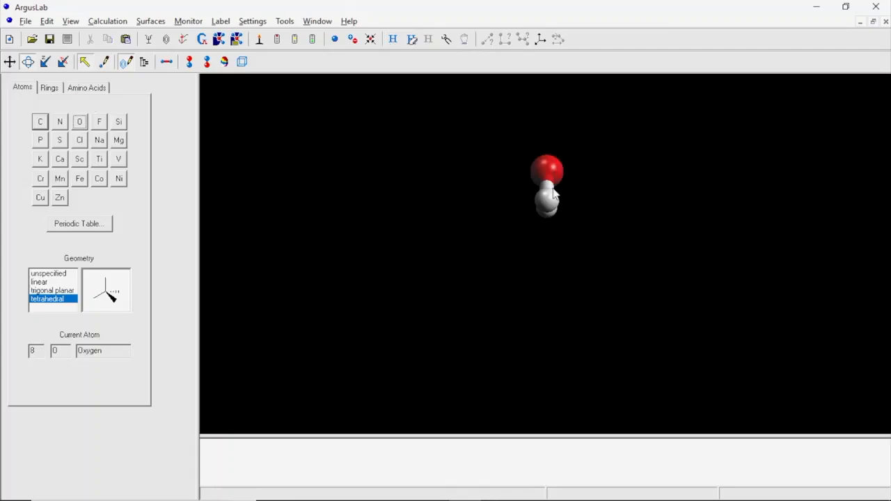
pyautogui.moveTo(516, 205); pyautogui.dragTo(386, 225)
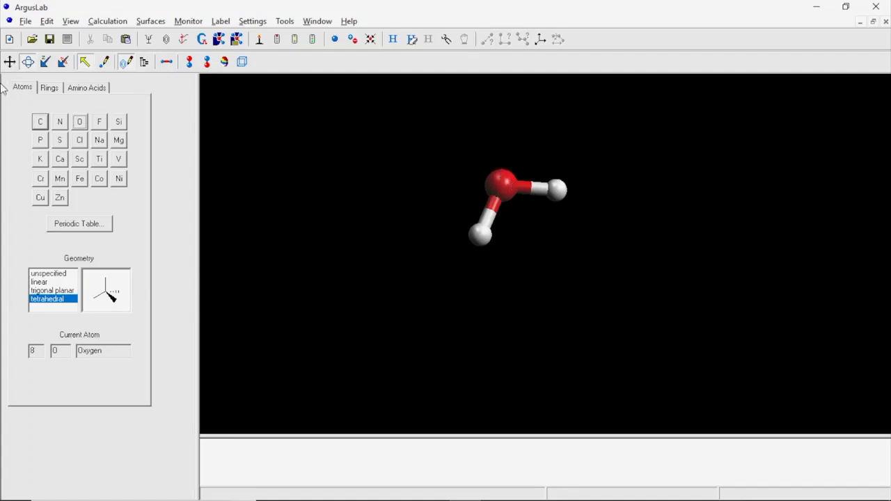
# Step: Examine the water molecule by translating it across the view, enlarging it and rotating it to see both O-H bonds
pyautogui.click(10, 62)
pyautogui.moveTo(511, 206); pyautogui.dragTo(473, 341)
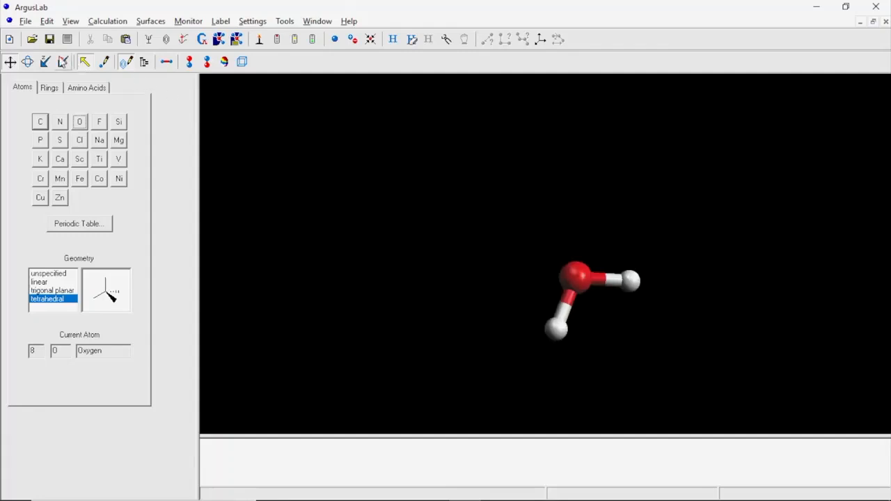
pyautogui.click(46, 62)
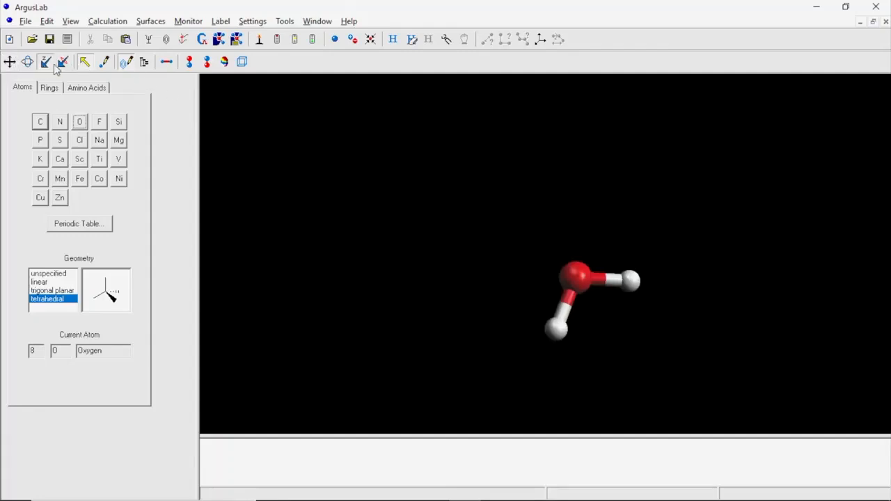
pyautogui.moveTo(607, 295); pyautogui.dragTo(537, 372)
pyautogui.click(63, 62)
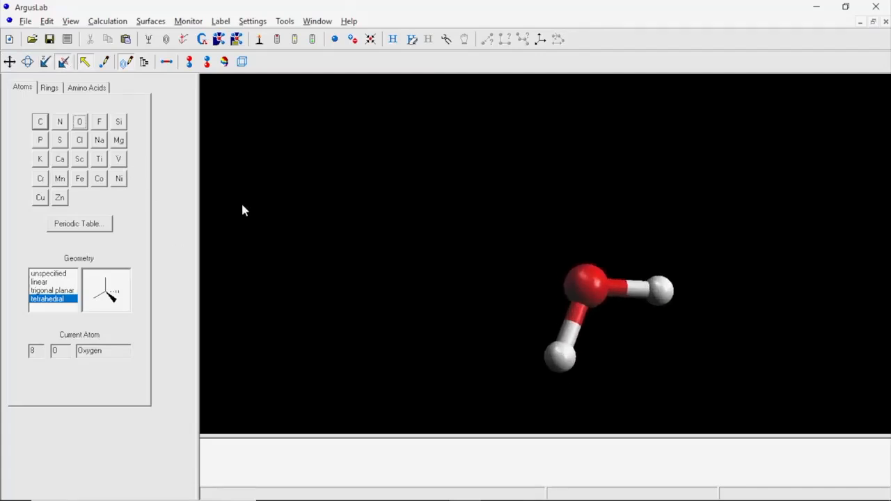
pyautogui.moveTo(585, 296); pyautogui.dragTo(382, 266)
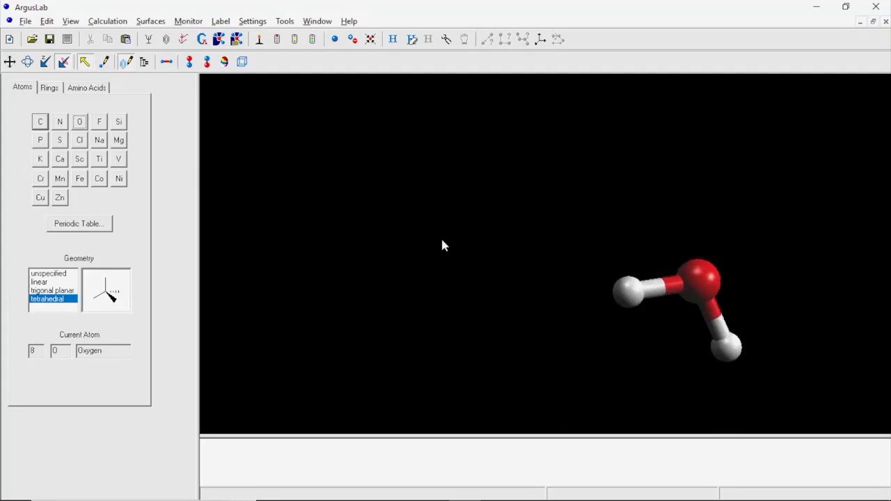
pyautogui.click(28, 61)
pyautogui.moveTo(329, 215); pyautogui.dragTo(348, 221)
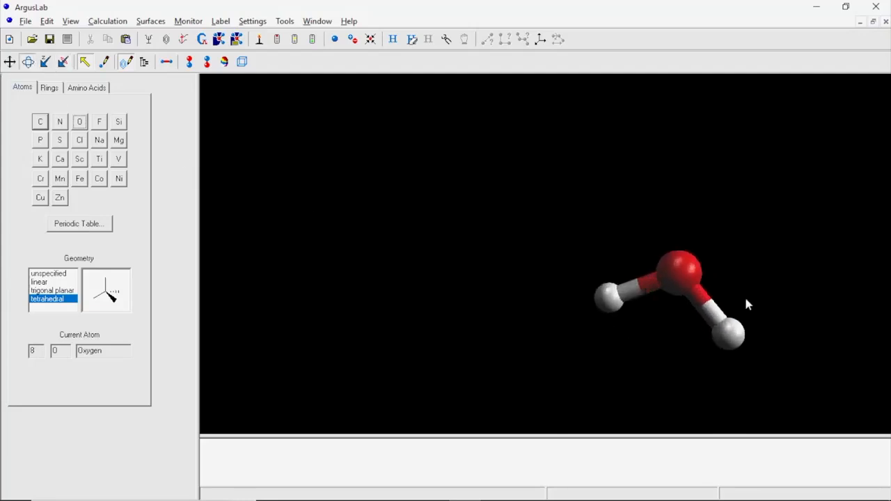
# Step: Clean up the water molecule's geometry and save the molecule as h2o in ArgusLab (*.agl) format
pyautogui.click(447, 41)
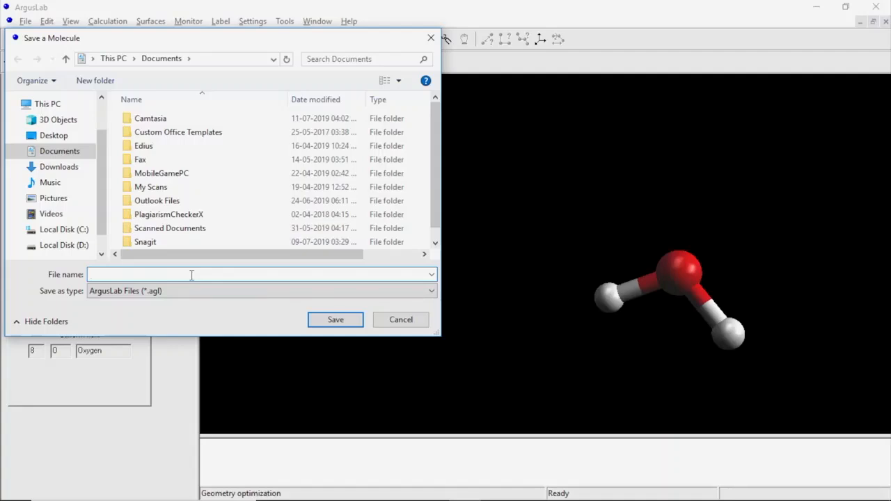
pyautogui.write('h')
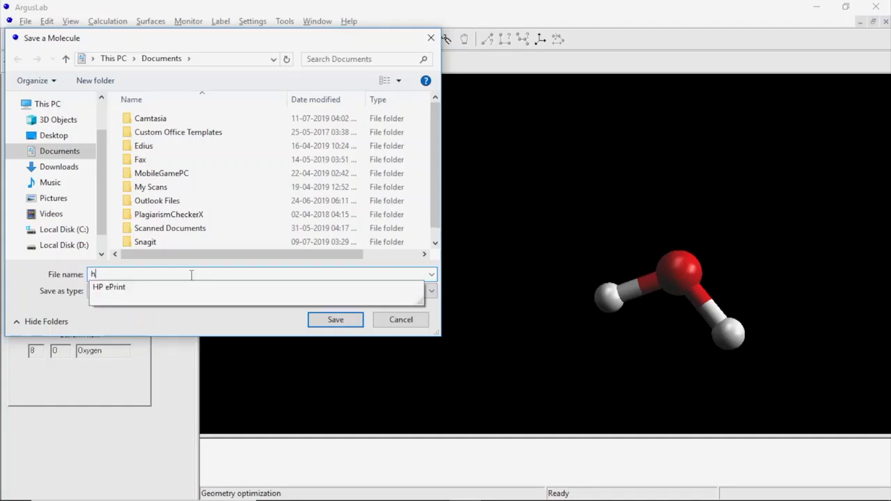
pyautogui.write('2')
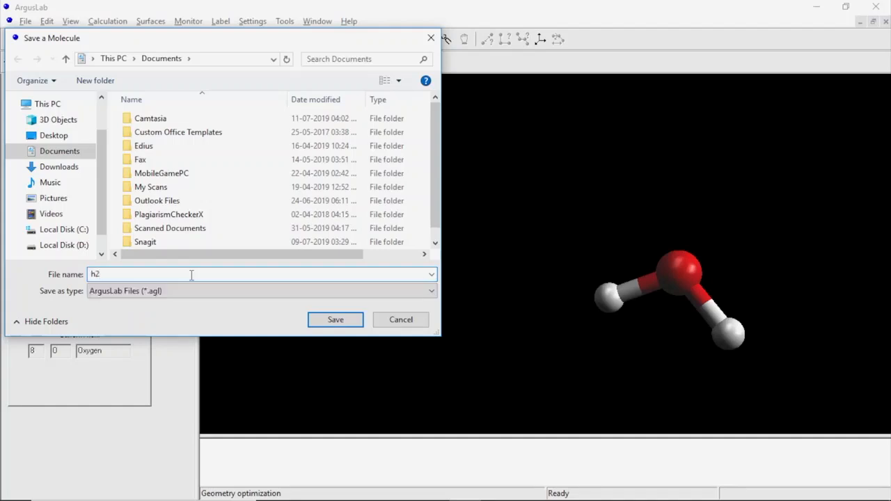
pyautogui.write('o')
pyautogui.click(331, 321)
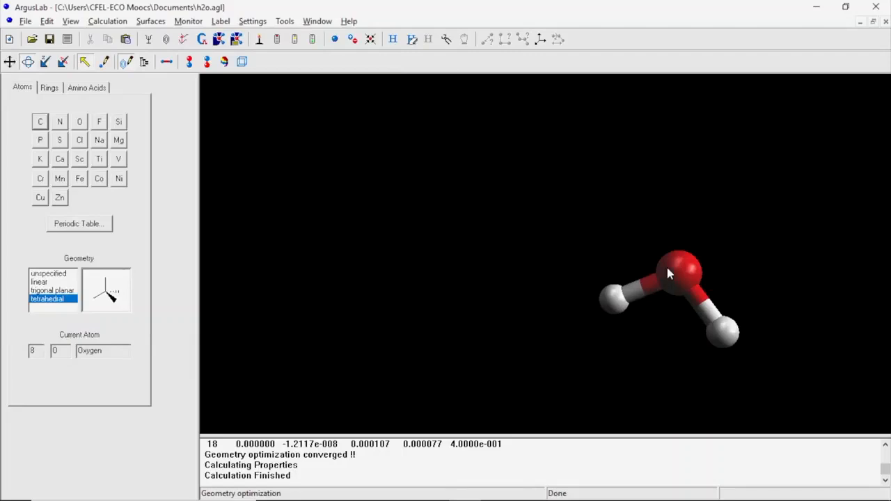
# Step: Check the bond information of one O-H bond in the optimized water molecule
pyautogui.moveTo(667, 270); pyautogui.dragTo(296, 243)
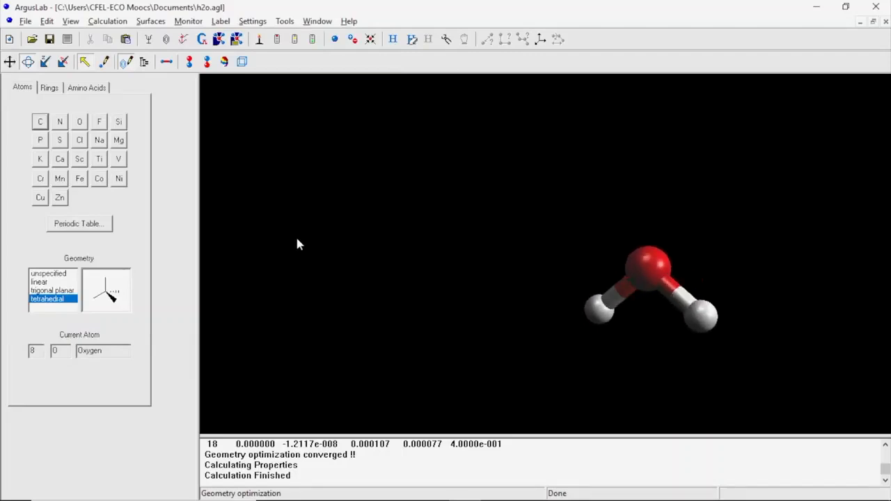
pyautogui.rightClick(618, 300)
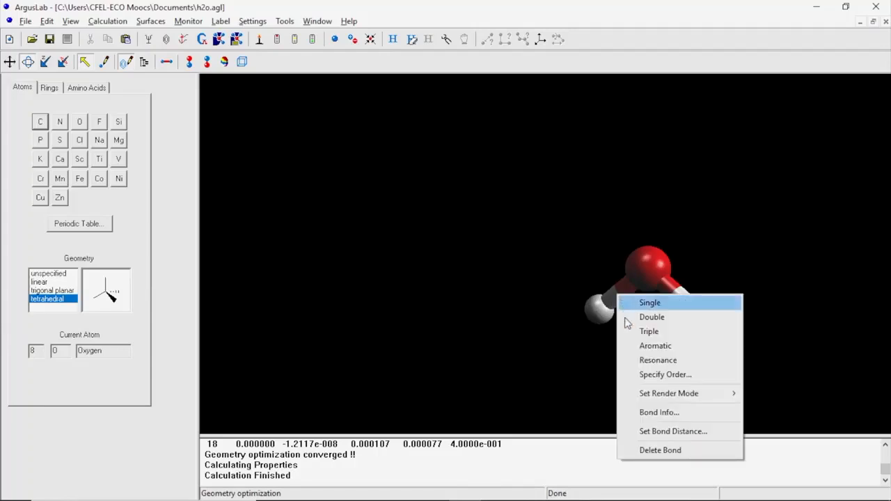
pyautogui.click(662, 415)
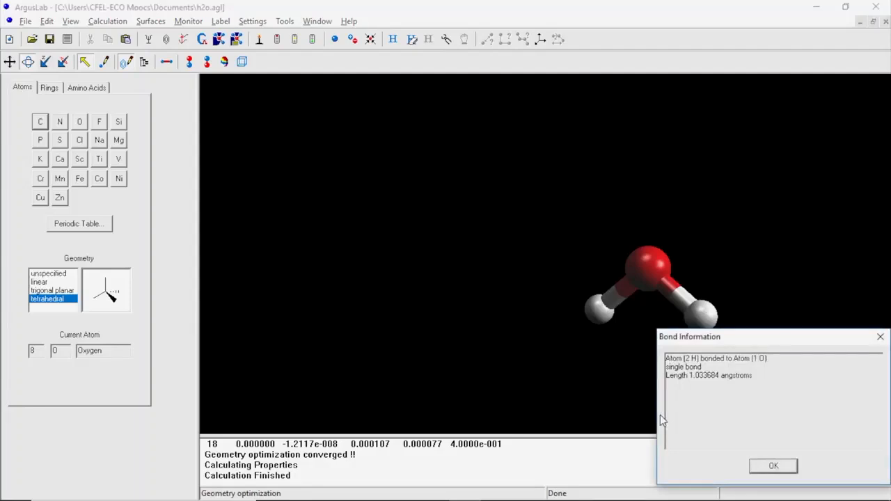
pyautogui.click(880, 336)
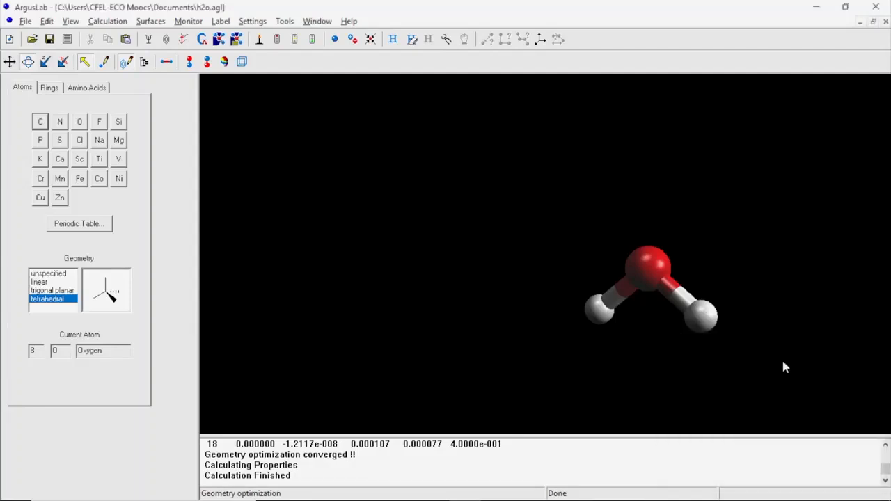
# Step: Measure the H-O-H bond angle of the water molecule with an angle monitor across its three atoms
pyautogui.rightClick(598, 312)
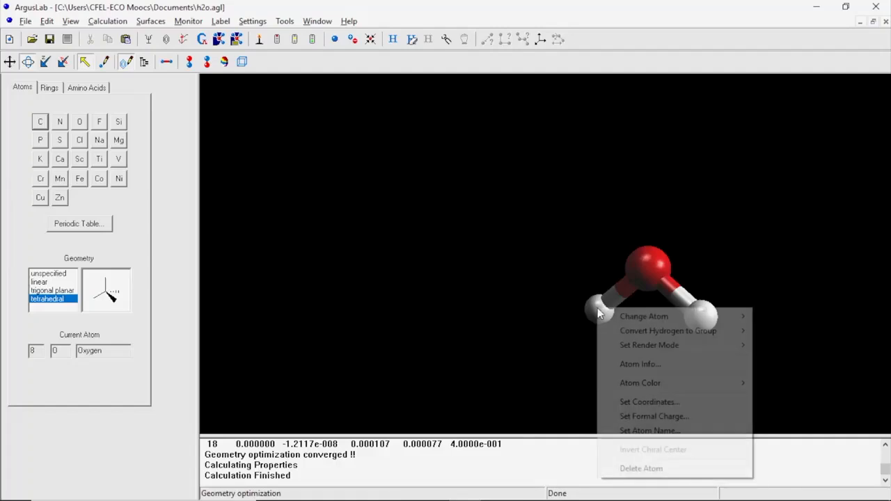
pyautogui.click(571, 329)
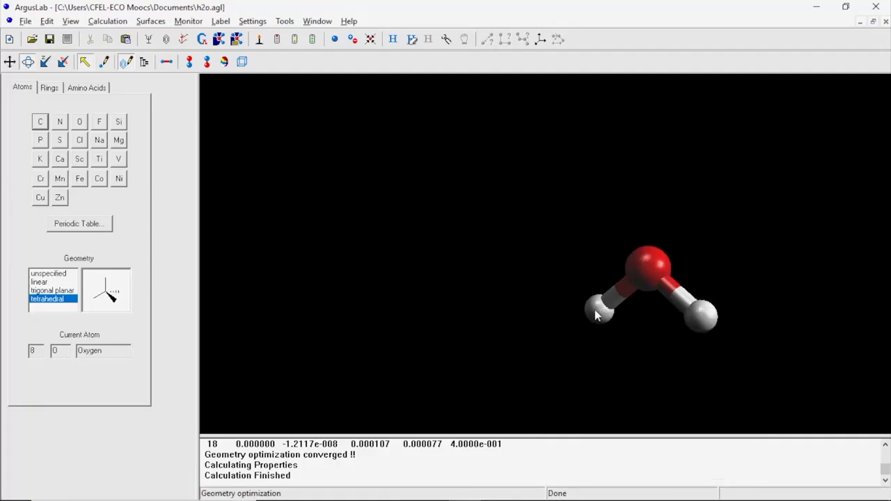
pyautogui.click(598, 311)
pyautogui.keyDown('shift'); pyautogui.click(649, 260); pyautogui.keyUp('shift')
pyautogui.keyDown('shift'); pyautogui.click(698, 312); pyautogui.keyUp('shift')
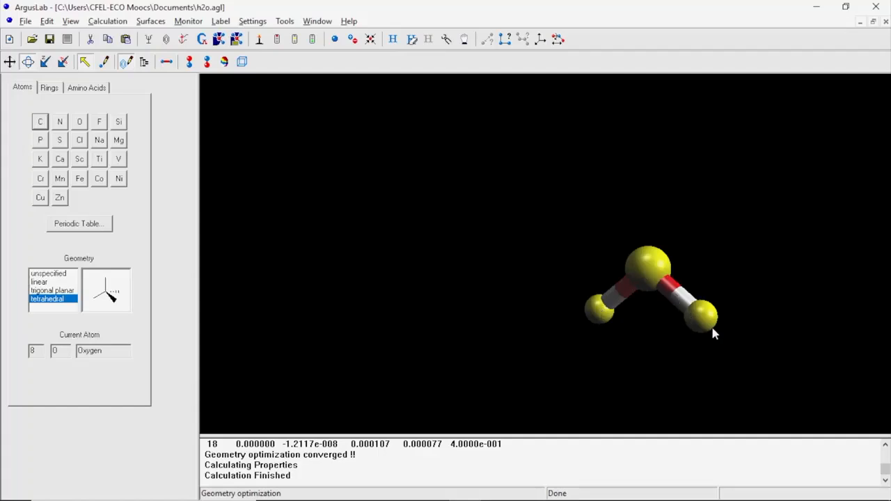
pyautogui.click(188, 21)
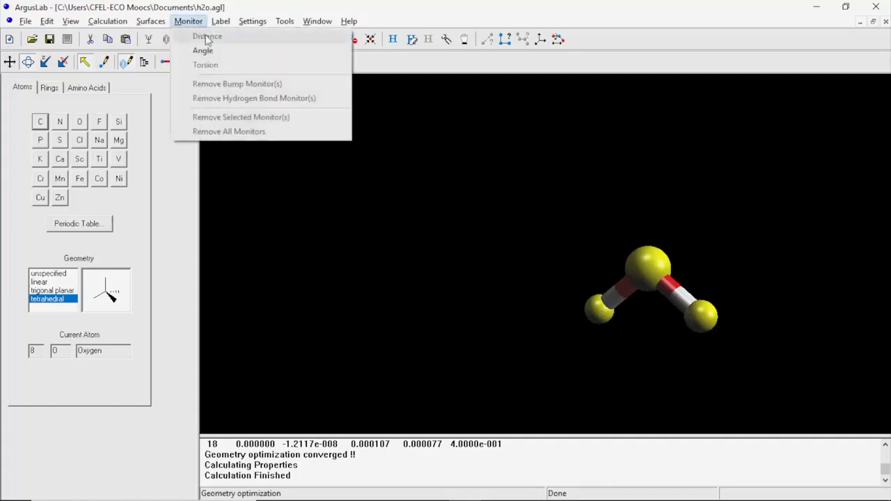
pyautogui.click(204, 51)
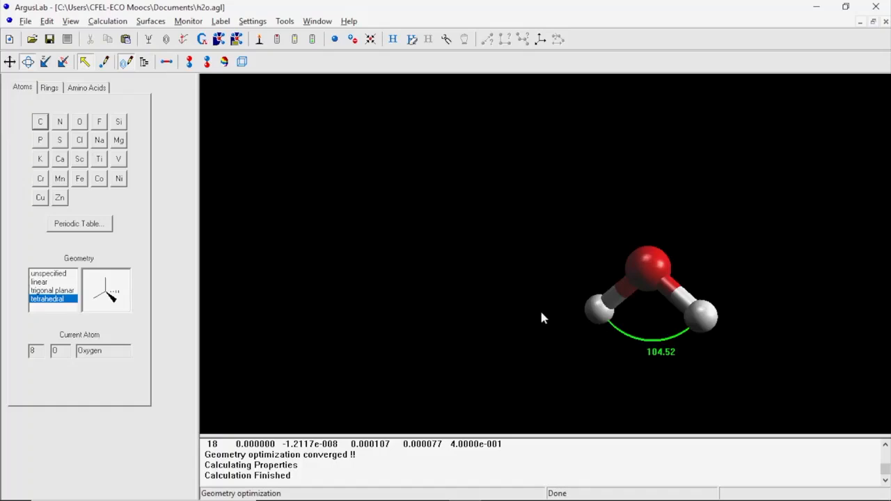
# Step: Change the water molecule's oxygen atom to sulfur using the periodic table
pyautogui.click(646, 262)
pyautogui.rightClick(646, 261)
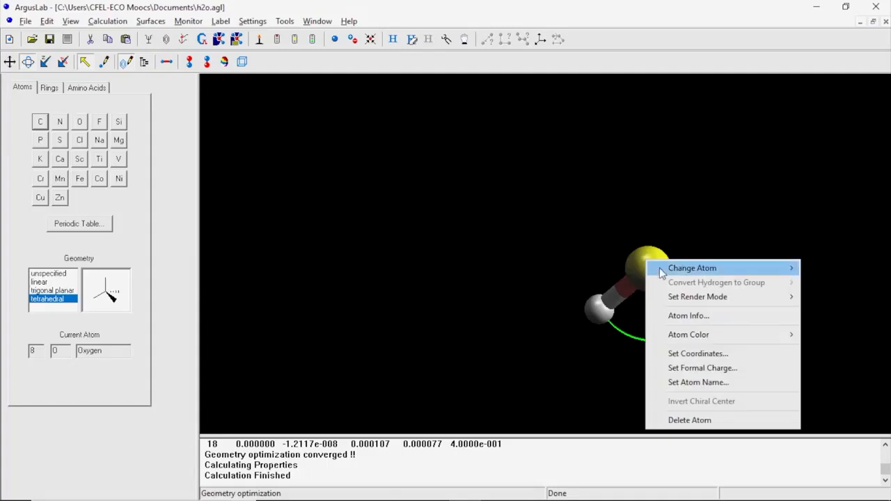
pyautogui.moveTo(660, 267)
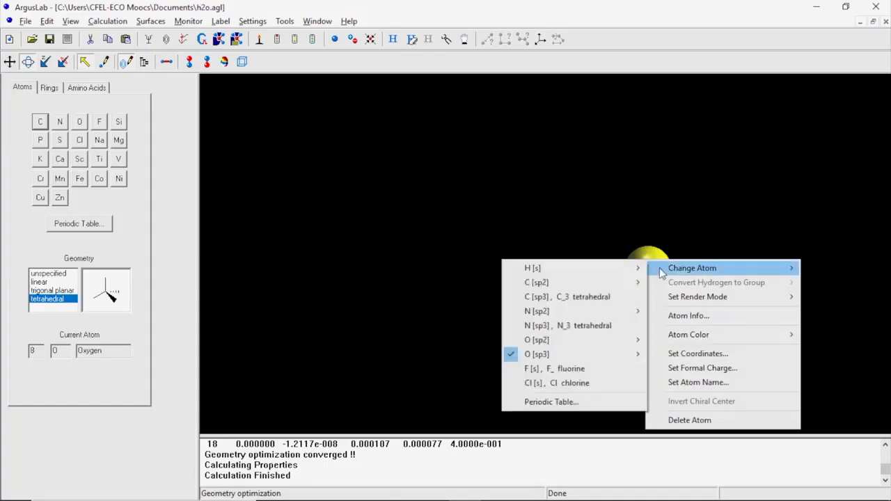
pyautogui.click(566, 404)
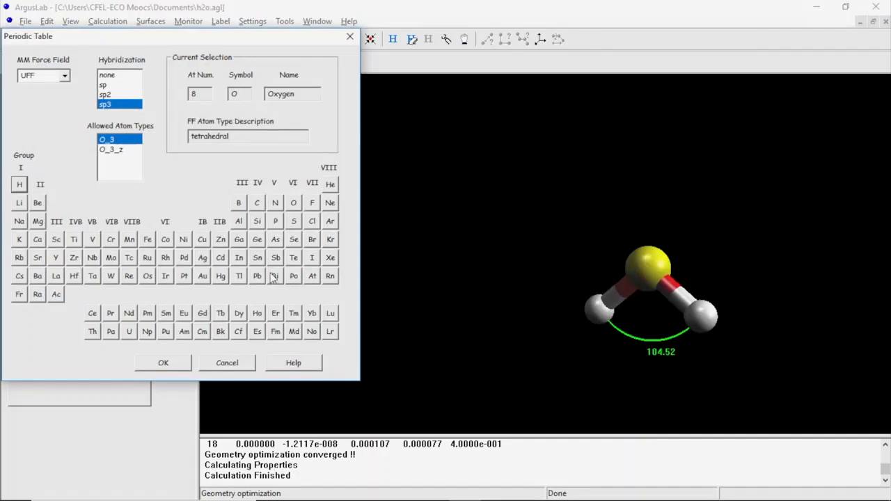
pyautogui.click(294, 221)
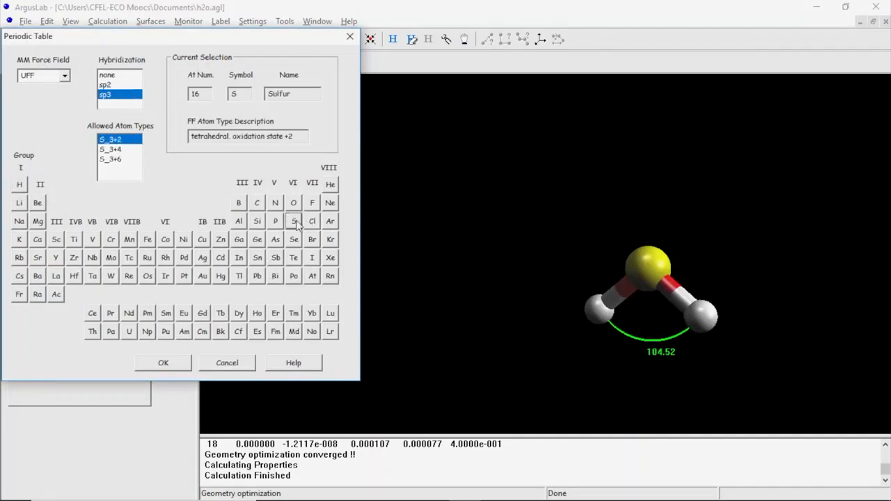
pyautogui.click(173, 365)
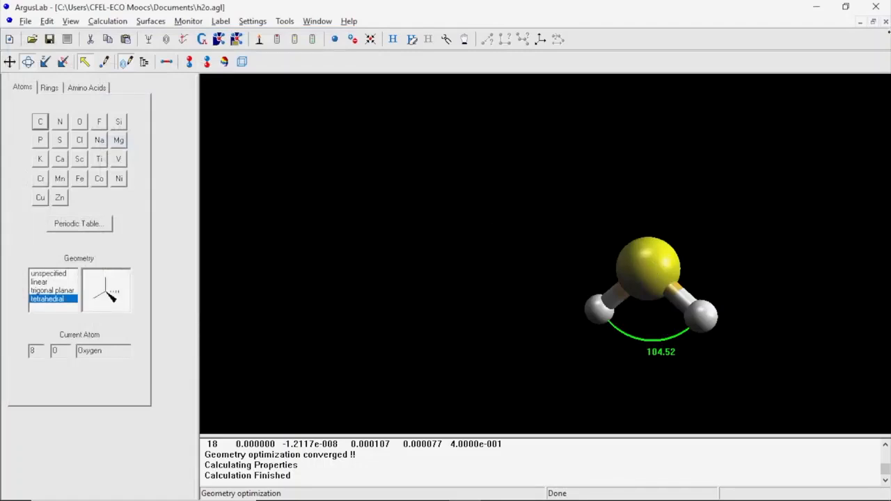
# Step: Close the h2o molecule without saving its changes and start a new empty molecule
pyautogui.click(885, 21)
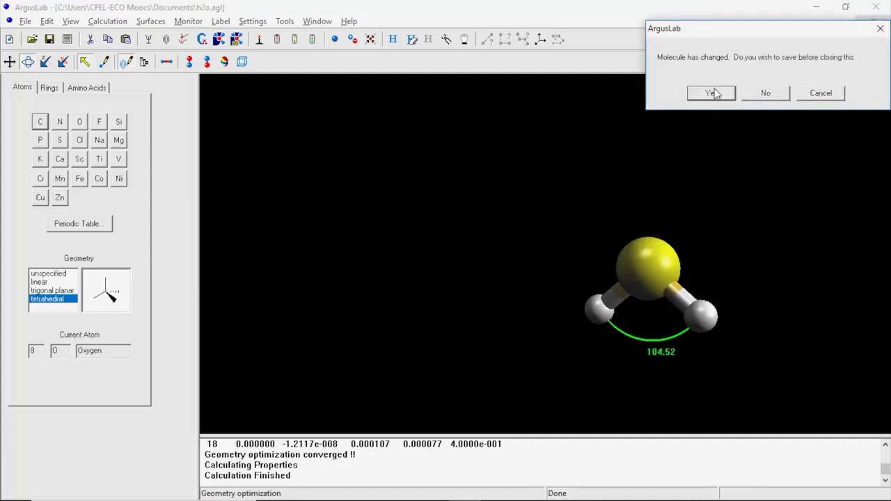
pyautogui.click(769, 94)
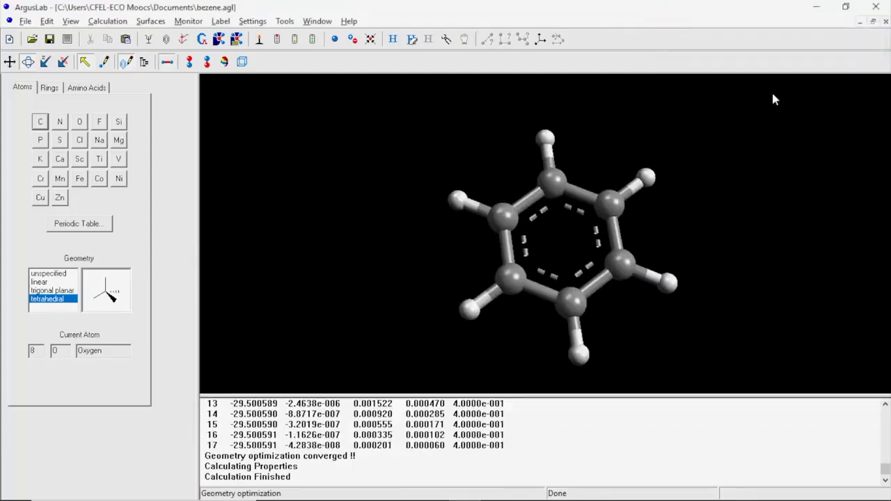
pyautogui.click(30, 24)
pyautogui.click(42, 35)
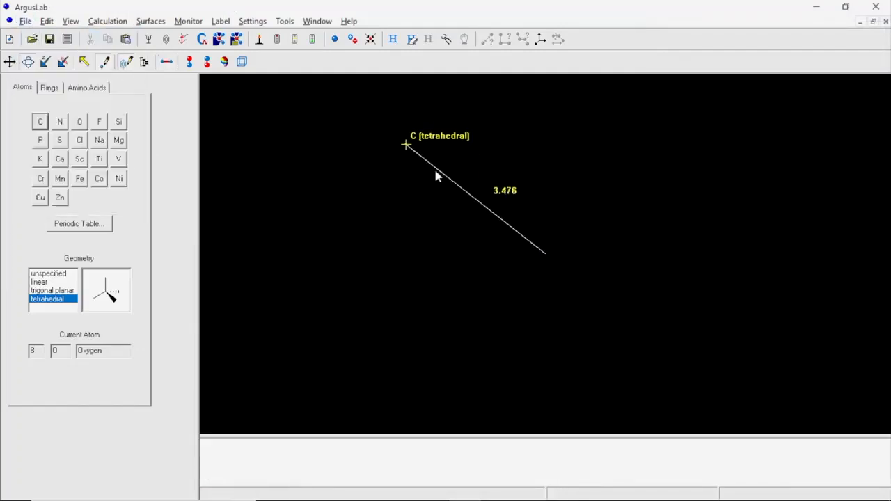
# Step: Place a tetrahedral sulfur atom in the empty molecule and add hydrogens to it
pyautogui.click(89, 224)
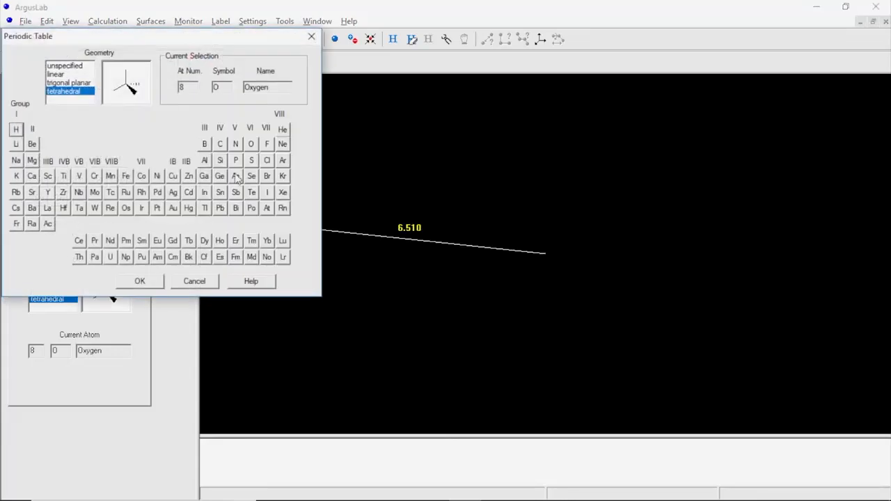
pyautogui.doubleClick(251, 160)
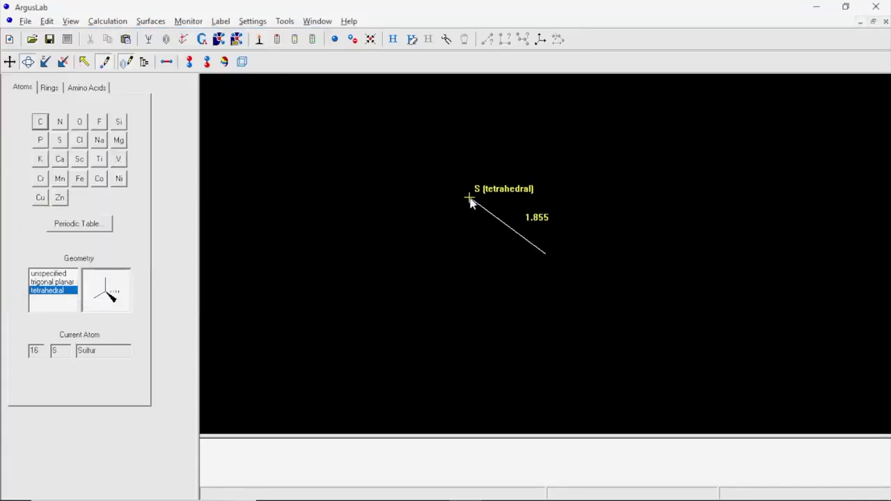
pyautogui.click(470, 199)
pyautogui.click(393, 39)
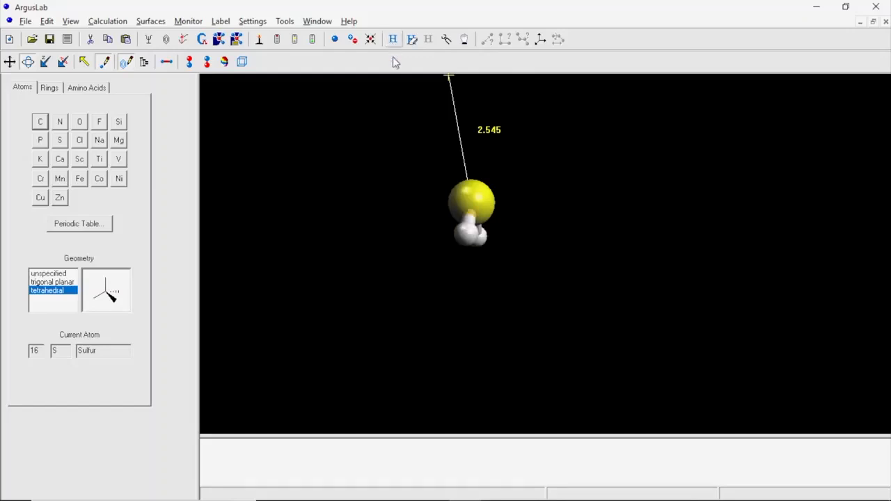
pyautogui.click(84, 62)
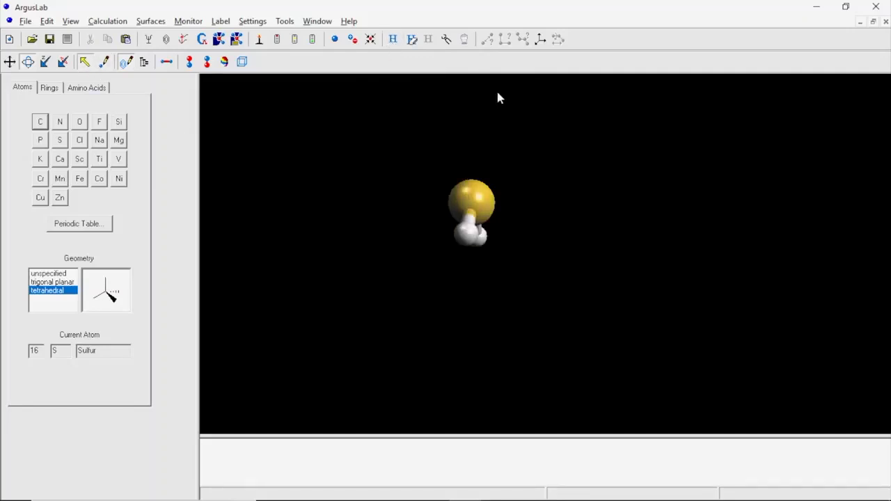
# Step: Clean up the hydrogen sulfide molecule's geometry and save the molecule as h2s
pyautogui.click(447, 39)
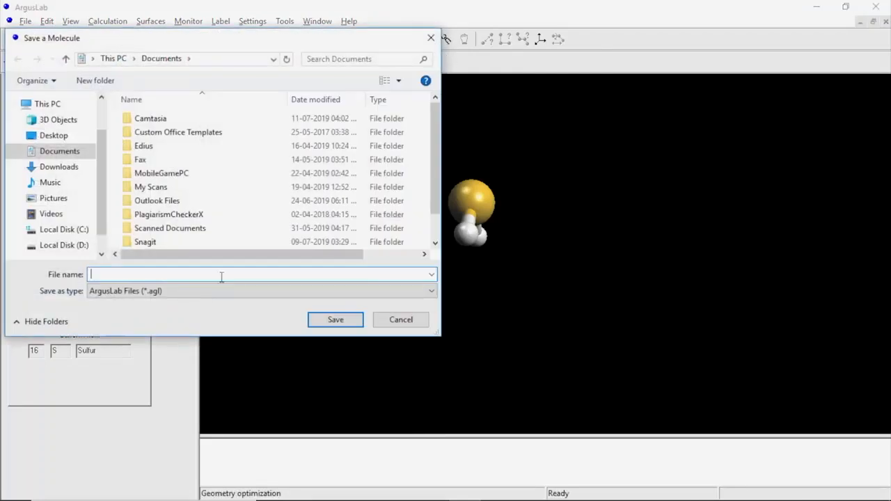
pyautogui.write('h2s')
pyautogui.press('Return')
# Step: Measure the hydrogen–sulfur–hydrogen bond angle in the optimized h2s molecule with an angle monitor
pyautogui.moveTo(483, 187); pyautogui.dragTo(362, 202)
pyautogui.click(470, 282)
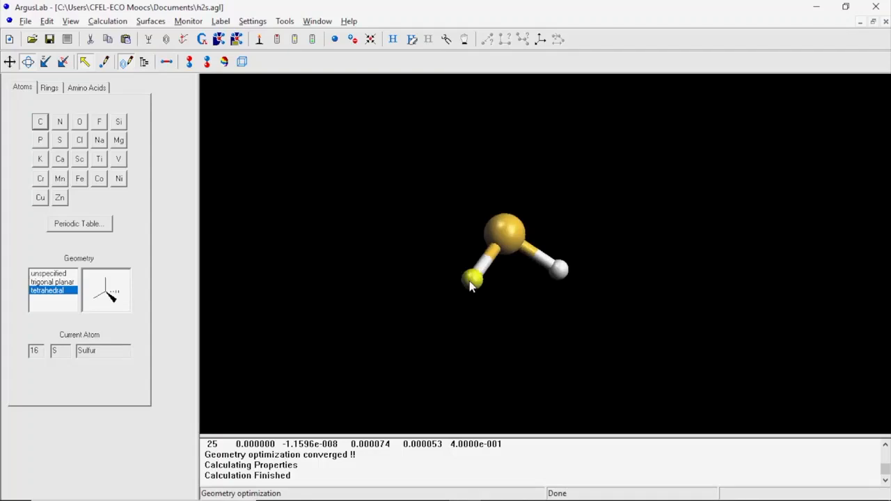
pyautogui.click(505, 233)
pyautogui.click(561, 271)
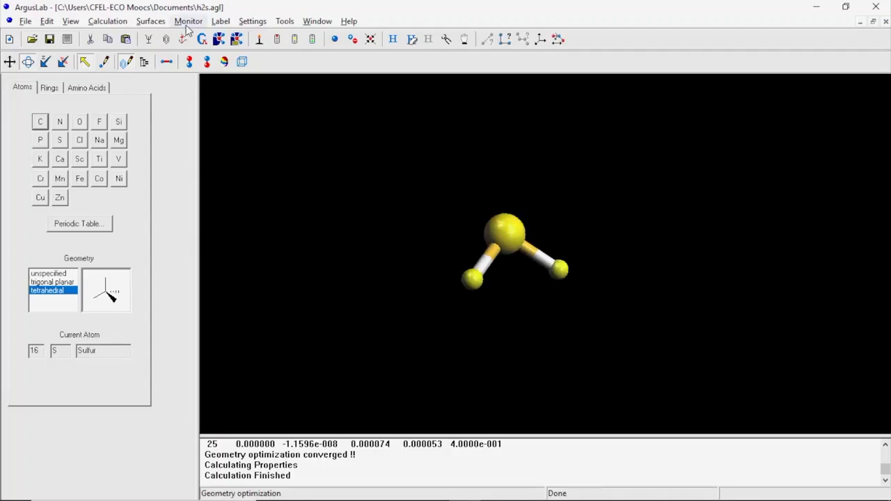
pyautogui.click(188, 22)
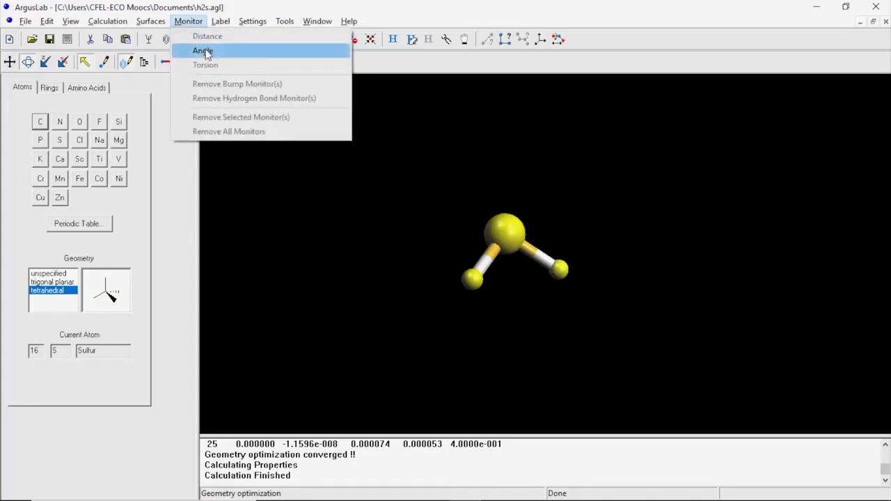
pyautogui.click(203, 51)
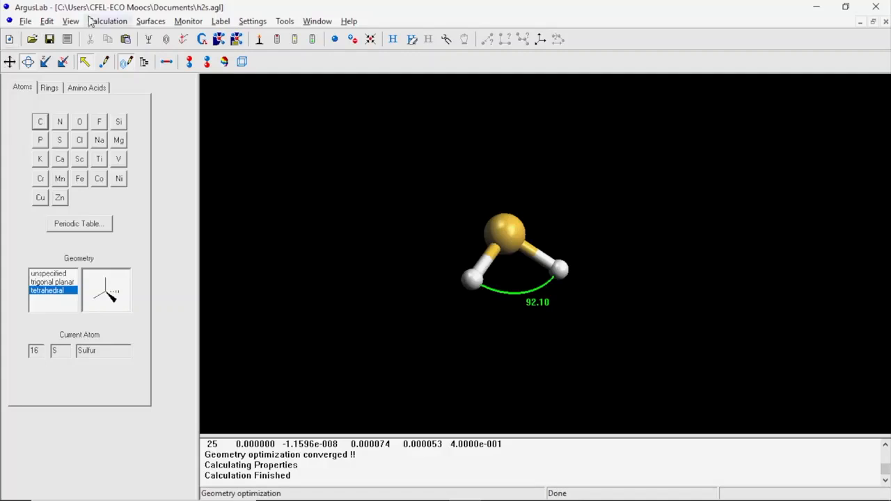
# Step: Build a chain of four tetrahedral carbon atoms with automatic bonds on and add hydrogens to it
pyautogui.moveTo(545, 254); pyautogui.dragTo(173, 68)
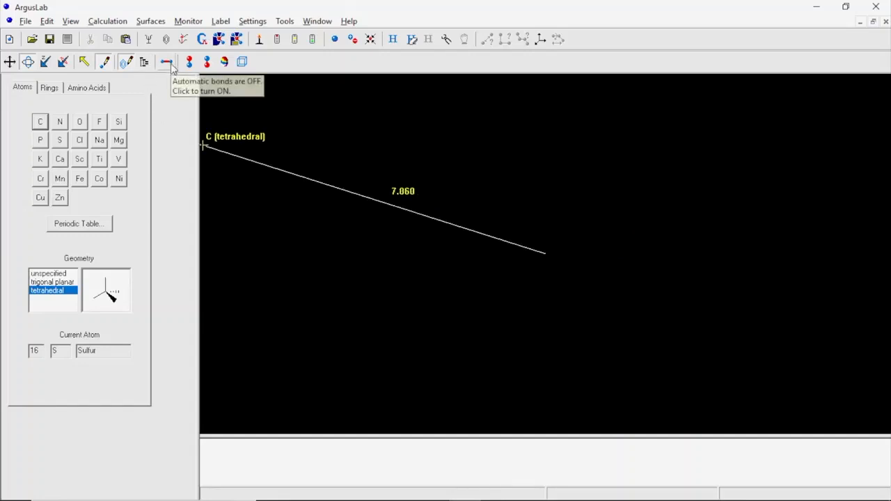
pyautogui.click(172, 67)
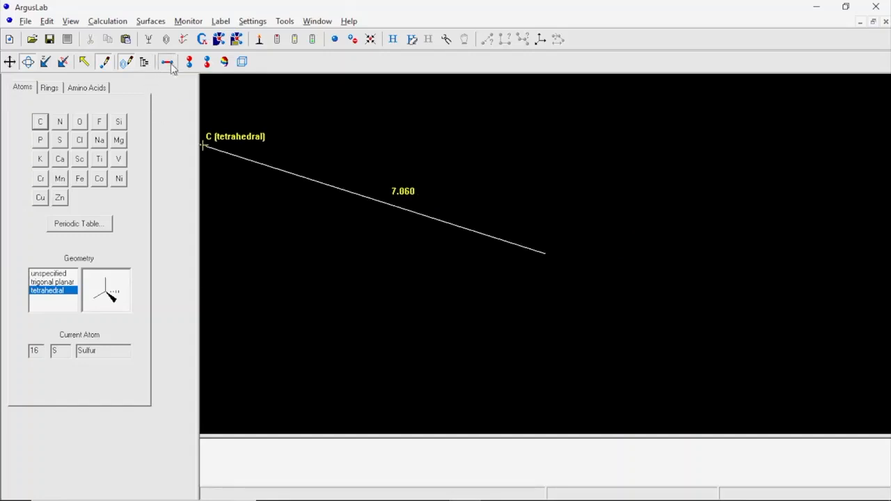
pyautogui.click(497, 260)
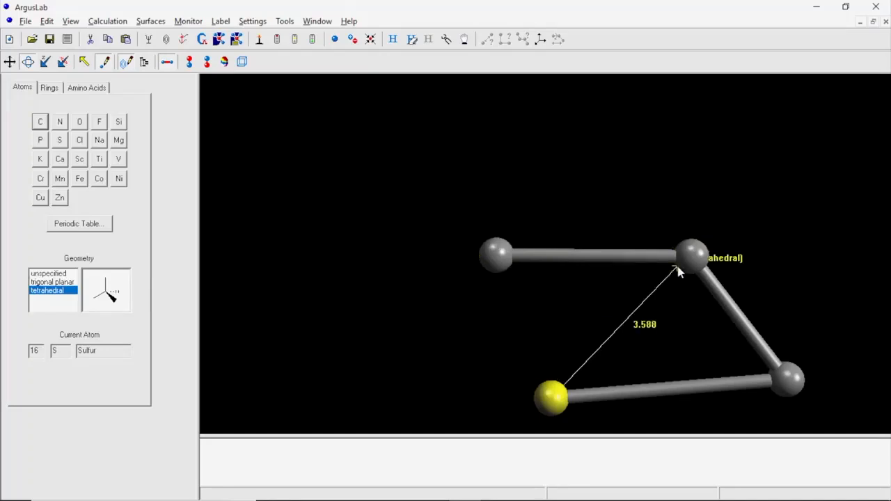
pyautogui.click(394, 40)
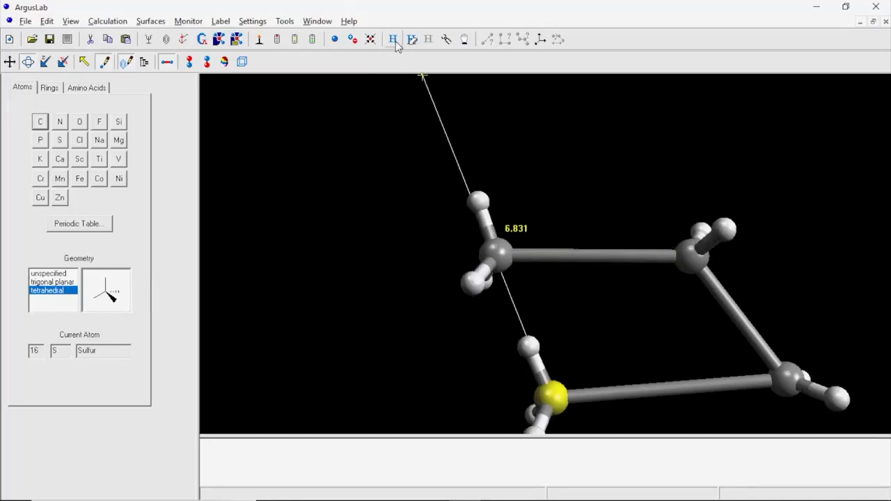
# Step: Clean up the four-carbon molecule's geometry and save the molecule as butane
pyautogui.click(85, 62)
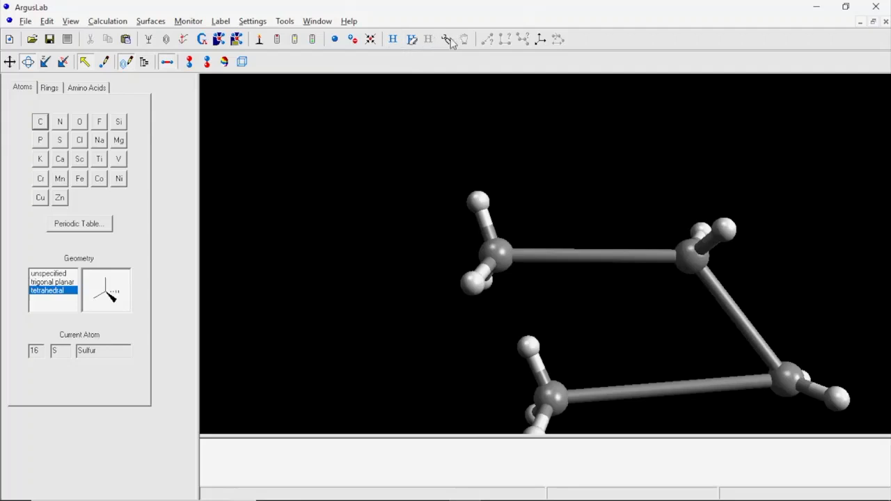
pyautogui.click(28, 62)
pyautogui.moveTo(682, 238); pyautogui.dragTo(514, 218)
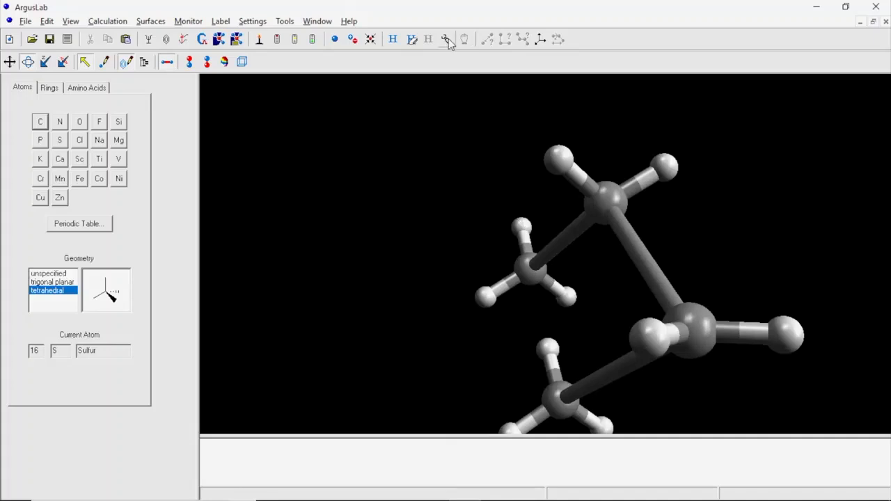
pyautogui.click(448, 39)
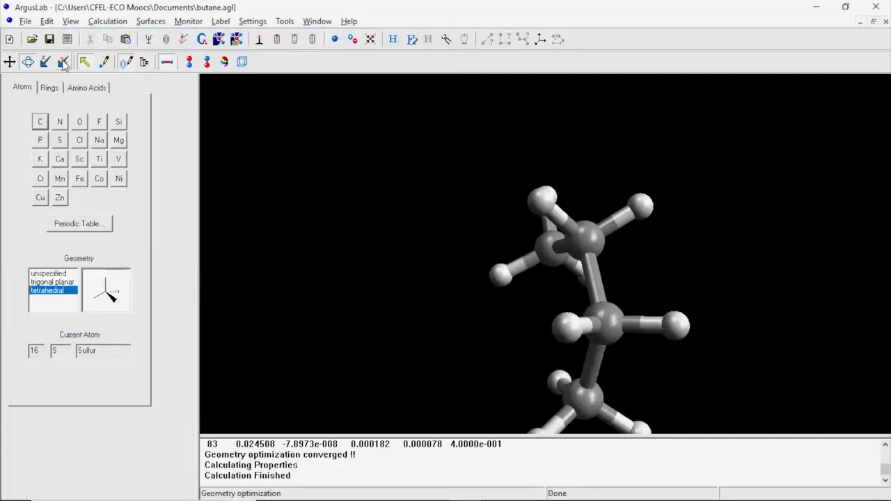
# Step: Run a geometry optimization of the butane molecule with the PM3 Hamiltonian
pyautogui.click(28, 62)
pyautogui.moveTo(625, 248); pyautogui.dragTo(576, 306)
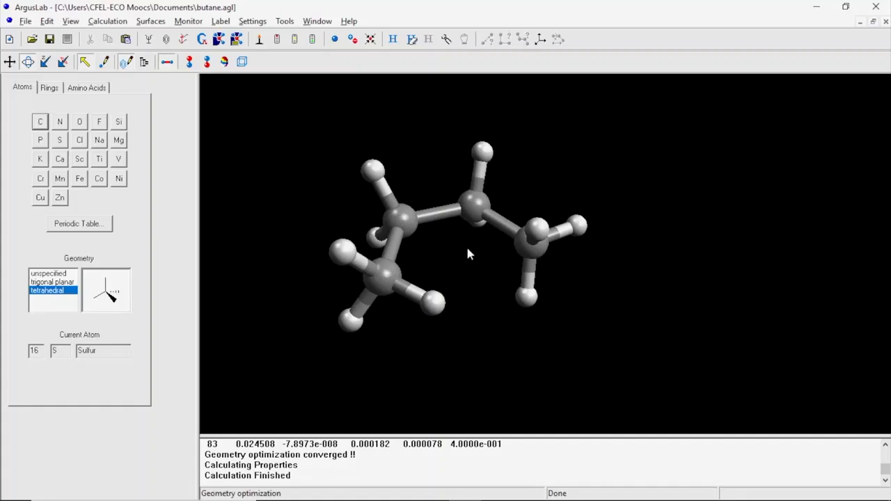
pyautogui.moveTo(466, 249); pyautogui.dragTo(371, 212)
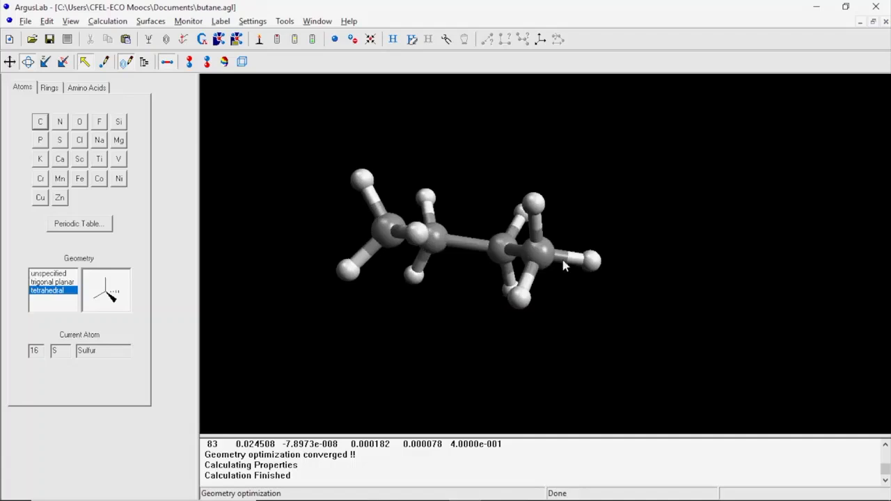
pyautogui.moveTo(540, 268); pyautogui.dragTo(563, 328)
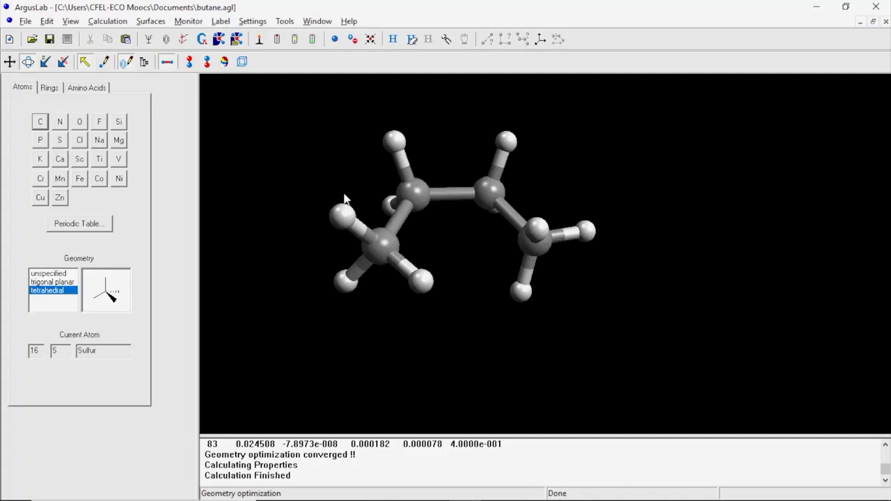
pyautogui.click(108, 24)
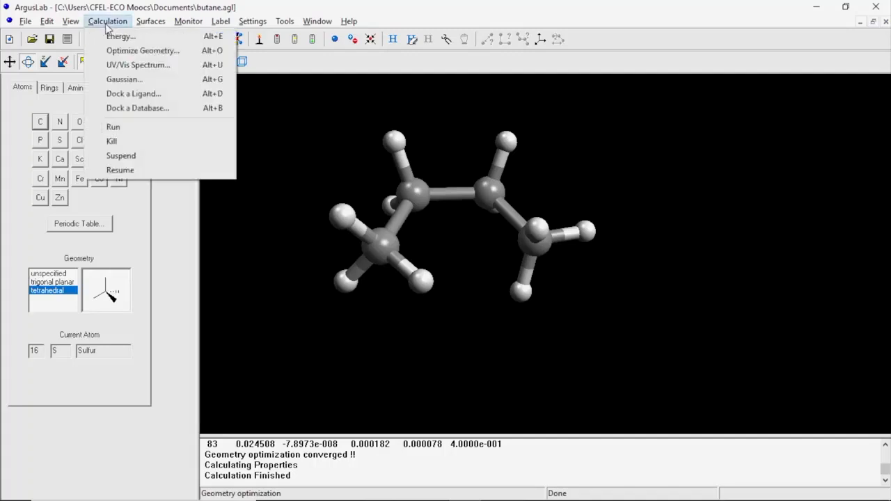
pyautogui.click(122, 55)
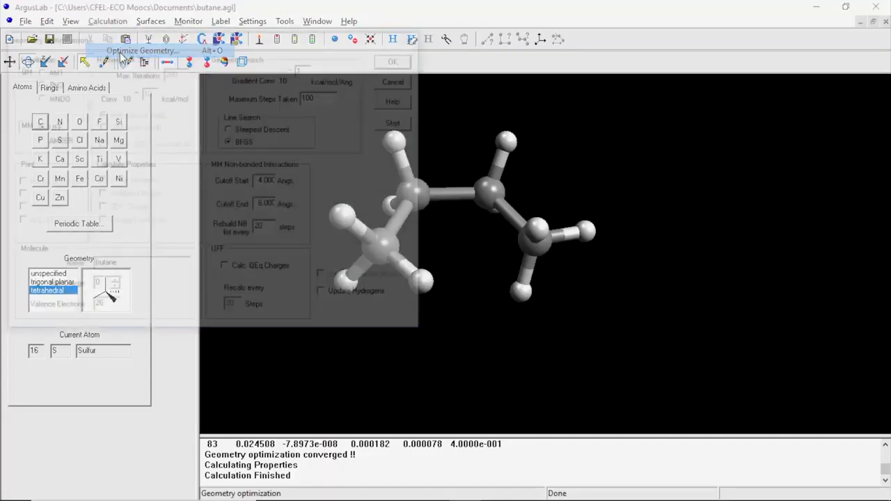
pyautogui.click(37, 82)
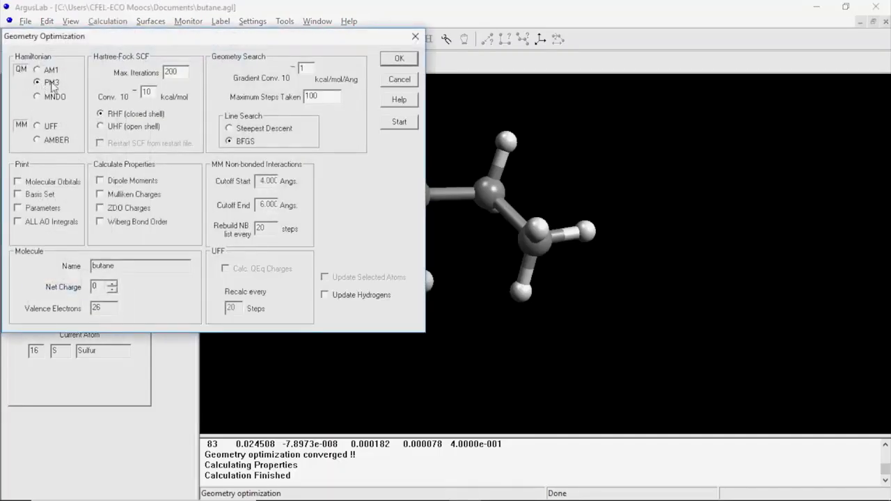
pyautogui.click(396, 59)
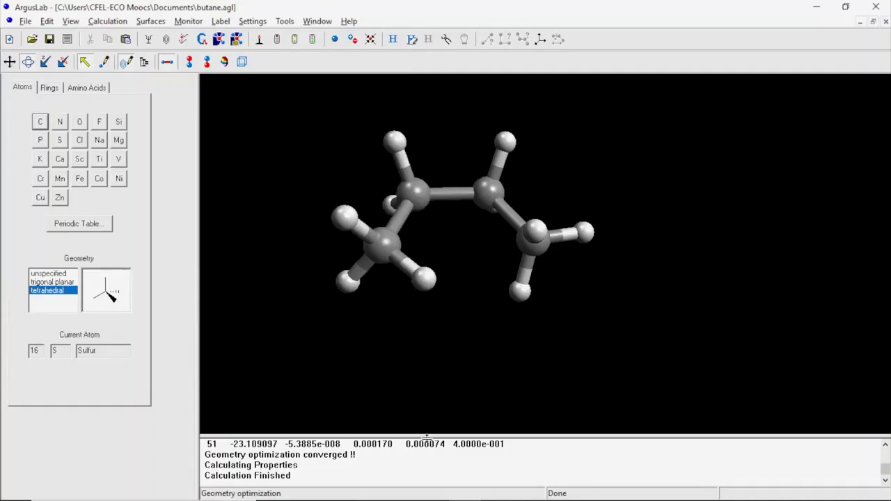
# Step: Open butane's output file and examine the system type and Hamiltonian used for the calculation
pyautogui.click(66, 40)
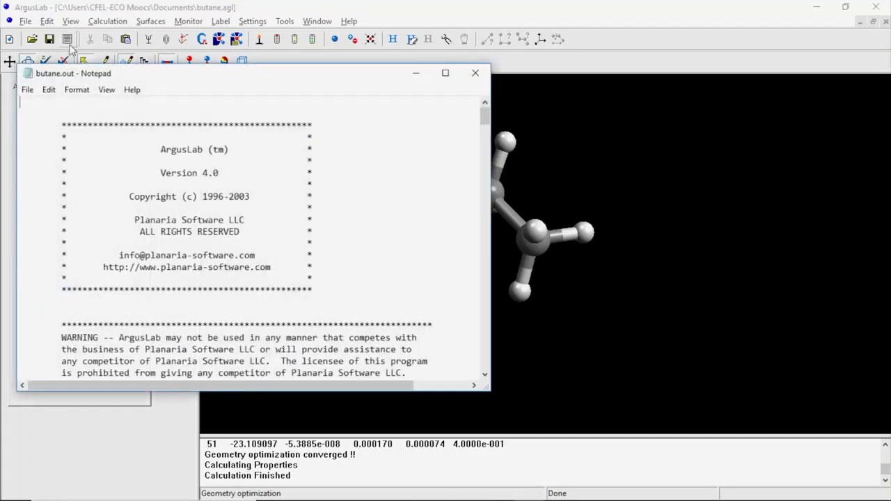
pyautogui.click(446, 73)
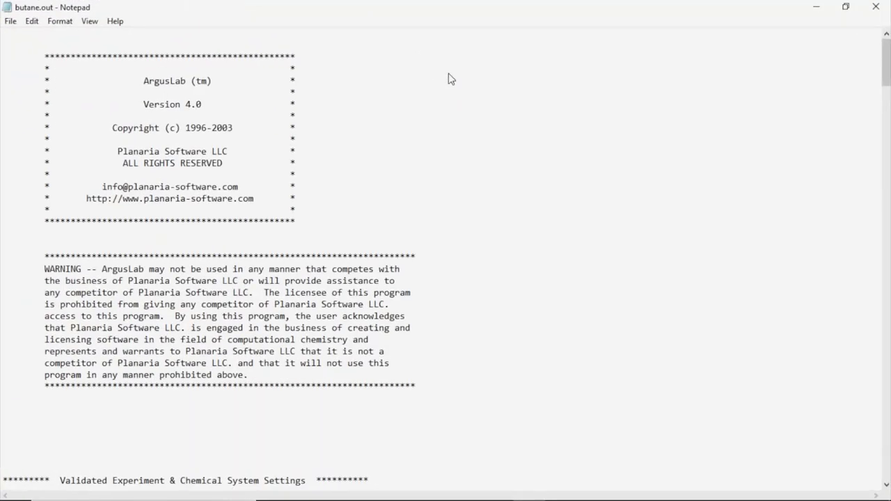
pyautogui.scroll(-13, 607, 260)
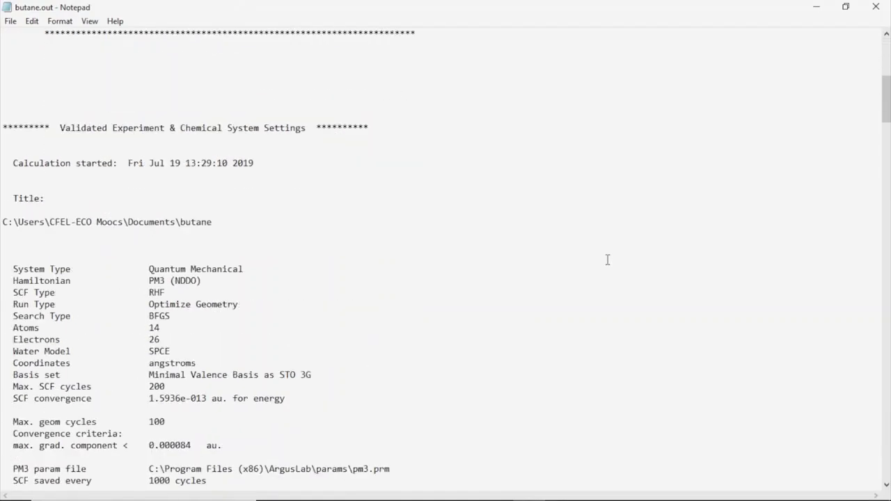
pyautogui.scroll(-1, 607, 260)
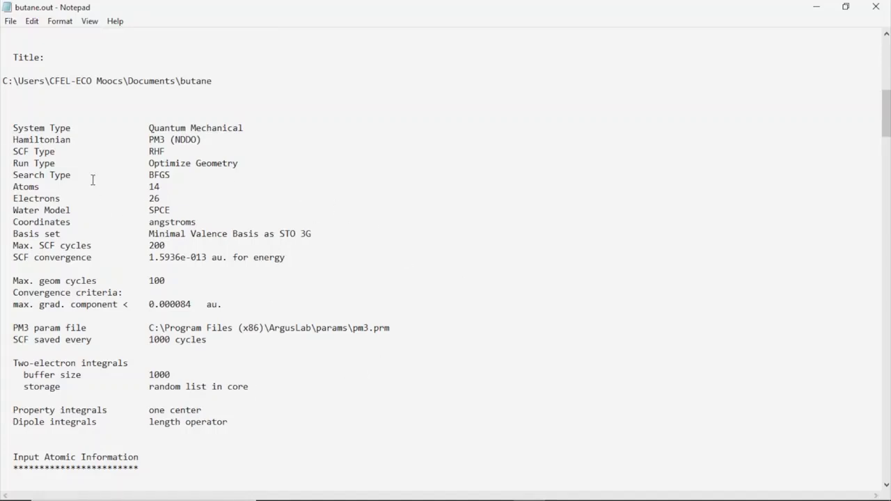
pyautogui.moveTo(151, 128); pyautogui.dragTo(249, 133)
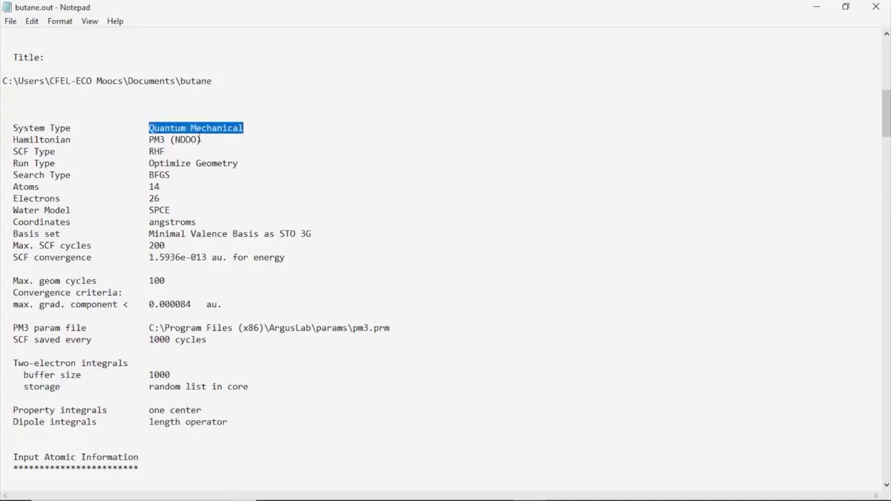
pyautogui.moveTo(144, 139); pyautogui.dragTo(211, 143)
# Step: Review the input atomic coordinates, basis set and SCF sections of butane's output file
pyautogui.scroll(-3, 374, 307)
pyautogui.scroll(-5, 375, 307)
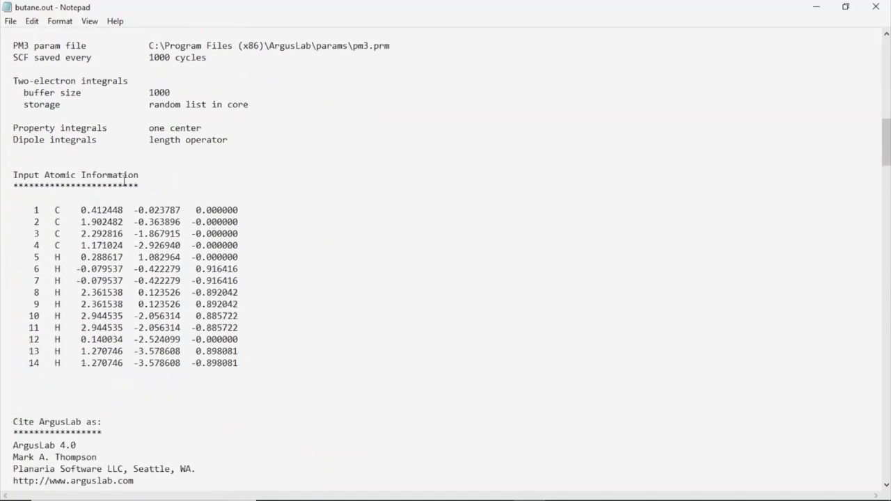
pyautogui.scroll(-1, 326, 313)
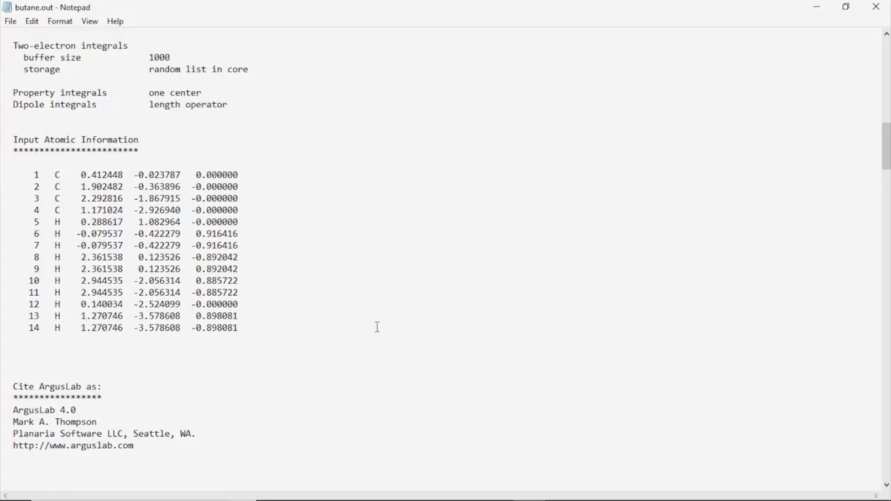
pyautogui.scroll(-4, 373, 324)
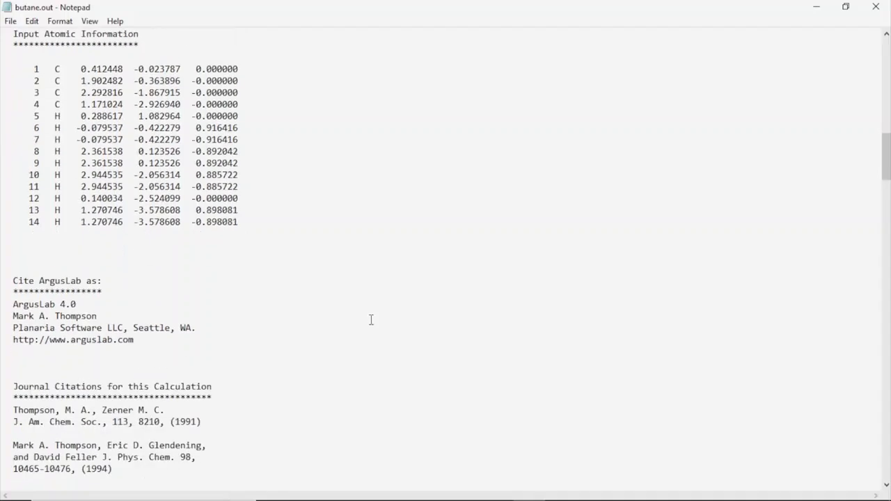
pyautogui.scroll(-16, 371, 320)
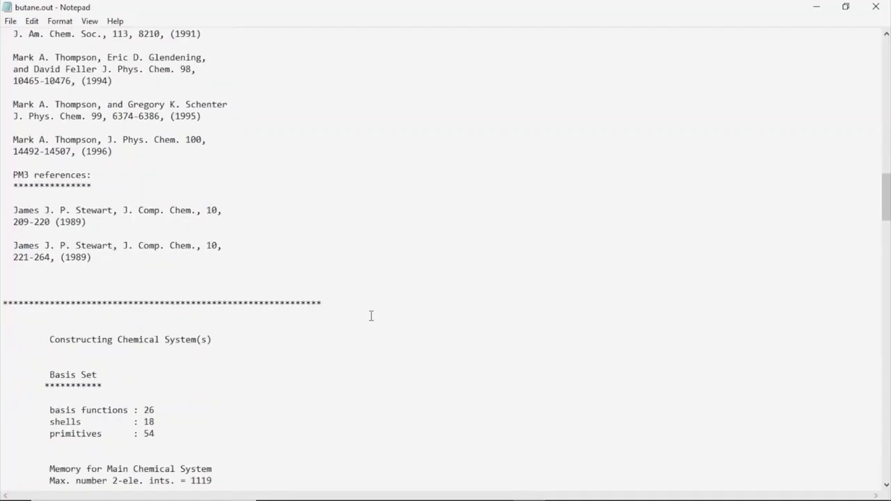
pyautogui.scroll(-20, 369, 313)
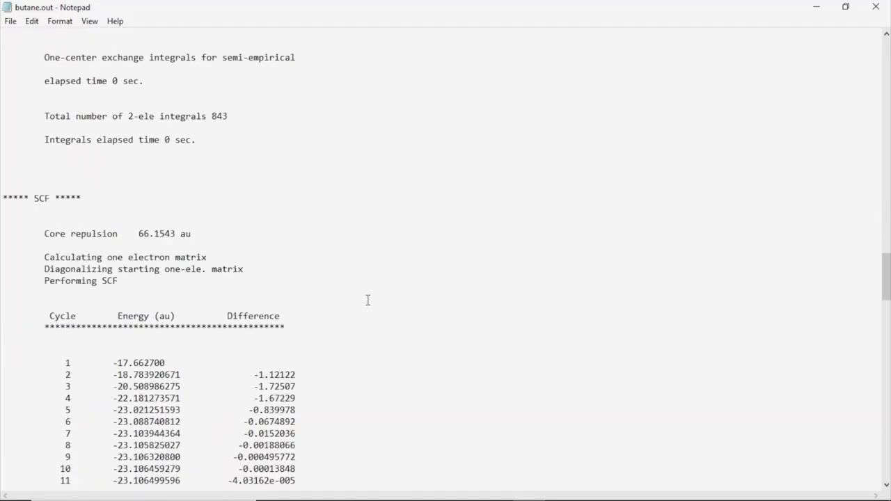
# Step: Examine the geometry optimization table in the output file and highlight the number of its last cycle
pyautogui.scroll(-20, 364, 311)
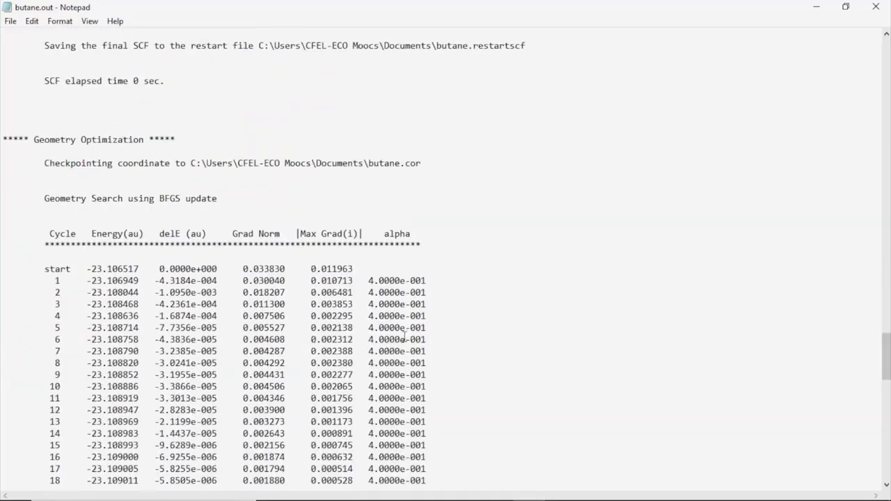
pyautogui.scroll(-4, 411, 326)
pyautogui.scroll(1, 411, 327)
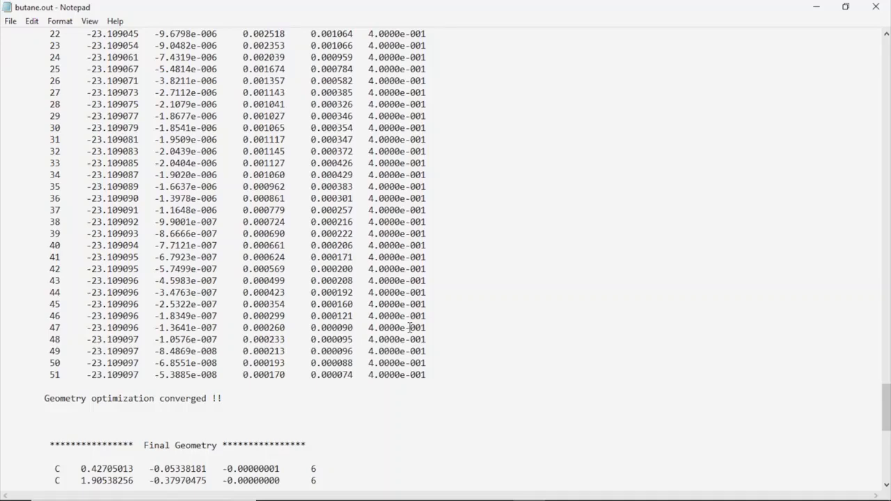
pyautogui.scroll(-2, 411, 327)
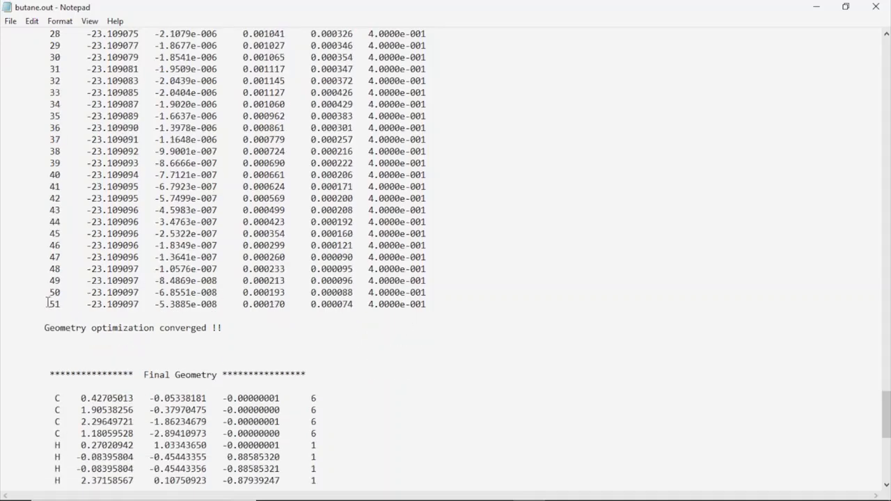
pyautogui.moveTo(48, 303); pyautogui.dragTo(71, 304)
# Step: Examine butane's final geometry, final energy and heat of formation, and close the output file
pyautogui.scroll(-11, 248, 312)
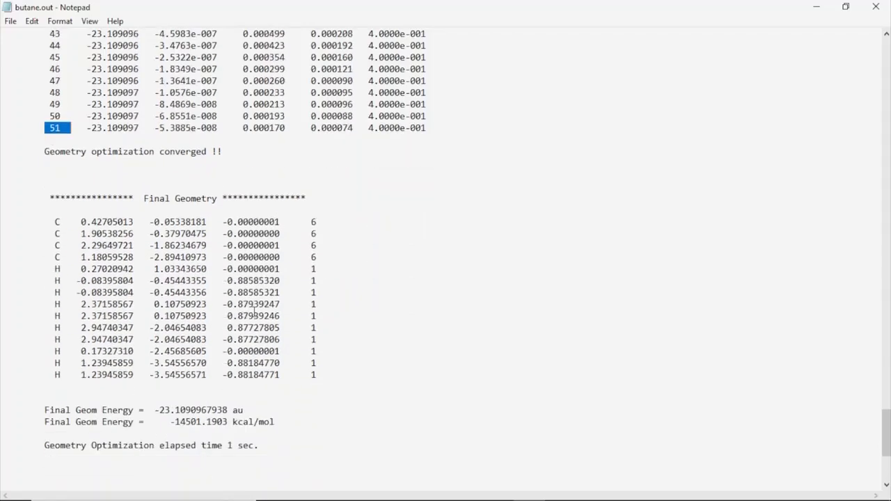
pyautogui.moveTo(46, 186); pyautogui.dragTo(260, 352)
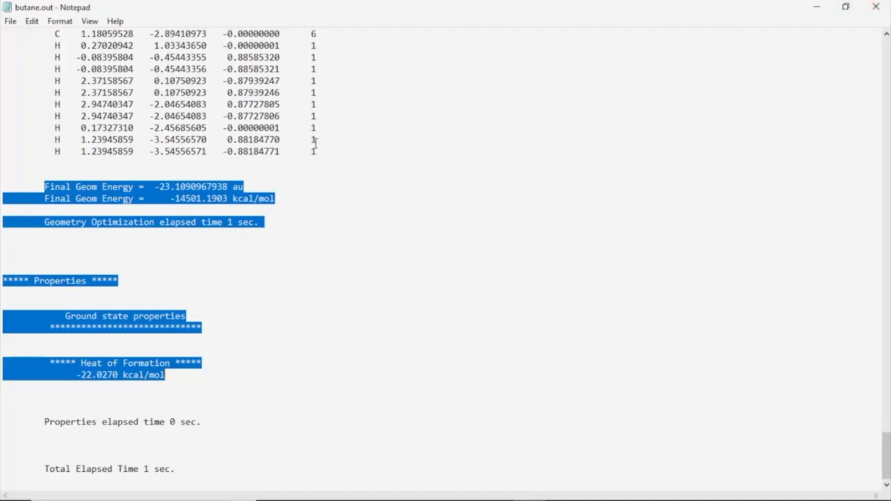
pyautogui.click(881, 10)
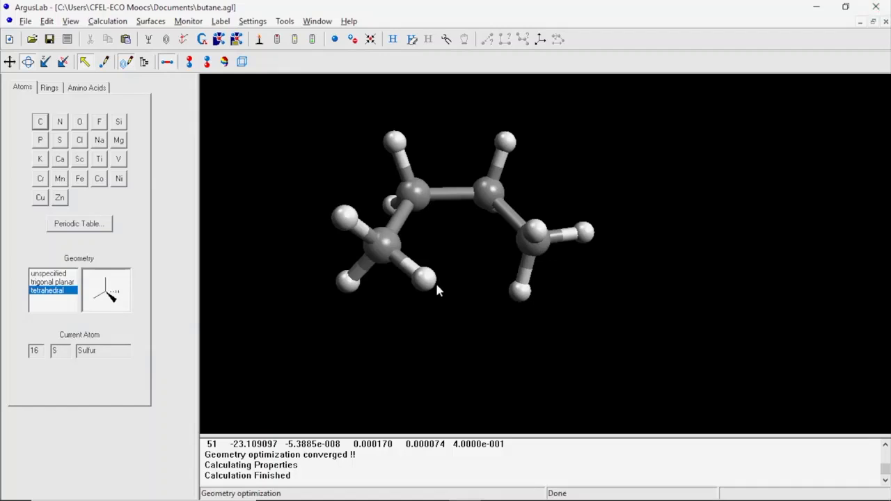
pyautogui.moveTo(437, 291); pyautogui.dragTo(451, 360)
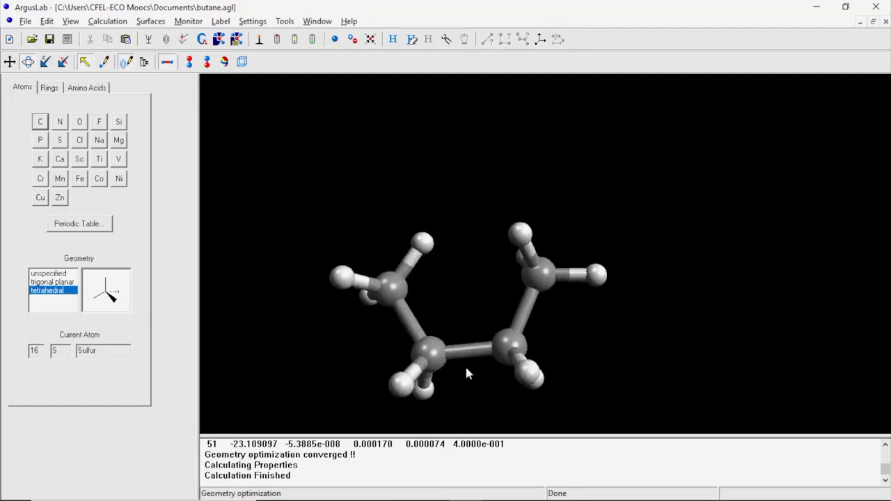
# Step: Select the whole butane molecule, label all its atoms with element symbol and number, and clear the selection
pyautogui.doubleClick(390, 287)
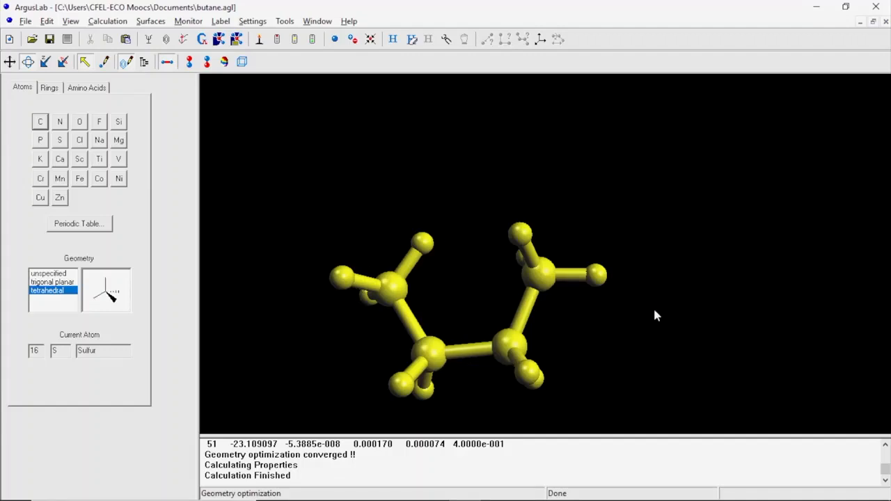
pyautogui.click(221, 20)
pyautogui.click(234, 48)
pyautogui.click(461, 203)
pyautogui.moveTo(432, 270); pyautogui.dragTo(439, 359)
pyautogui.click(515, 355)
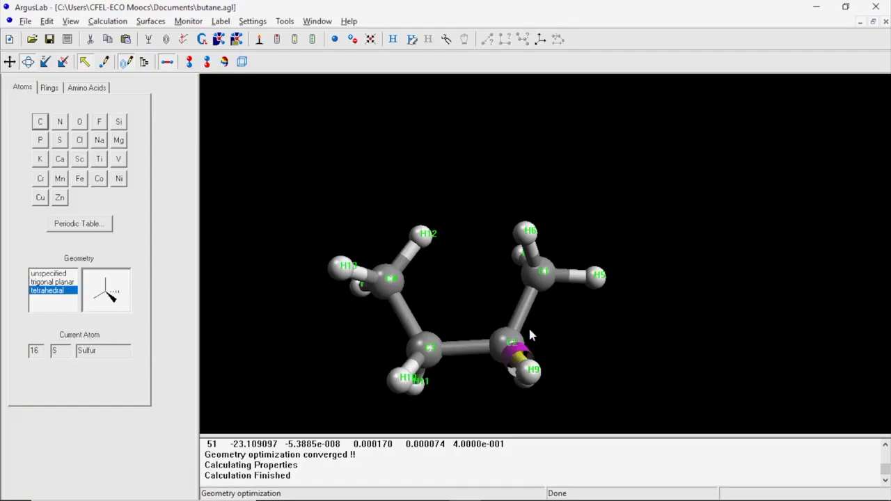
pyautogui.hotkey('ctrl', 'z')
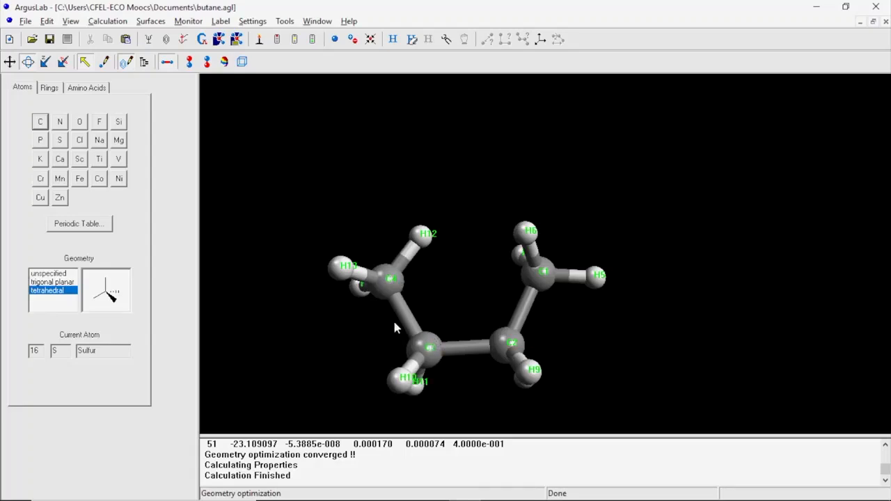
pyautogui.moveTo(395, 328); pyautogui.dragTo(395, 281)
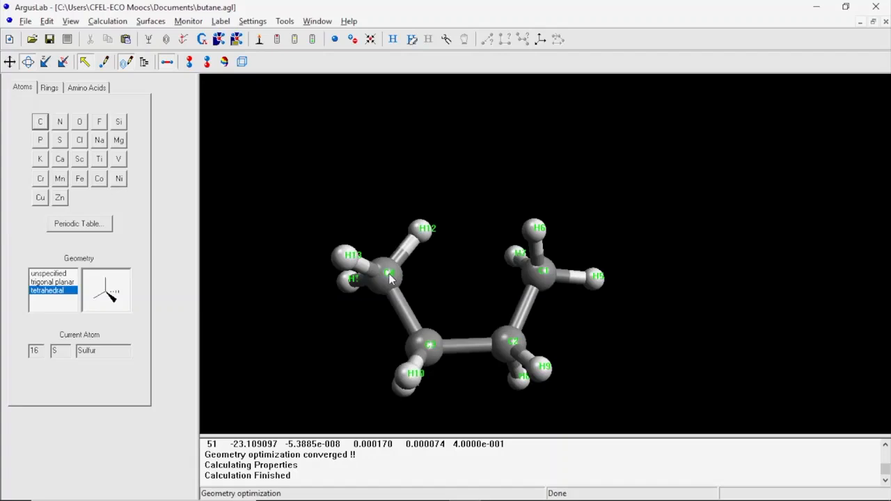
# Step: Select butane's four carbon atoms in order along the chain and add a torsion monitor across them
pyautogui.click(390, 277)
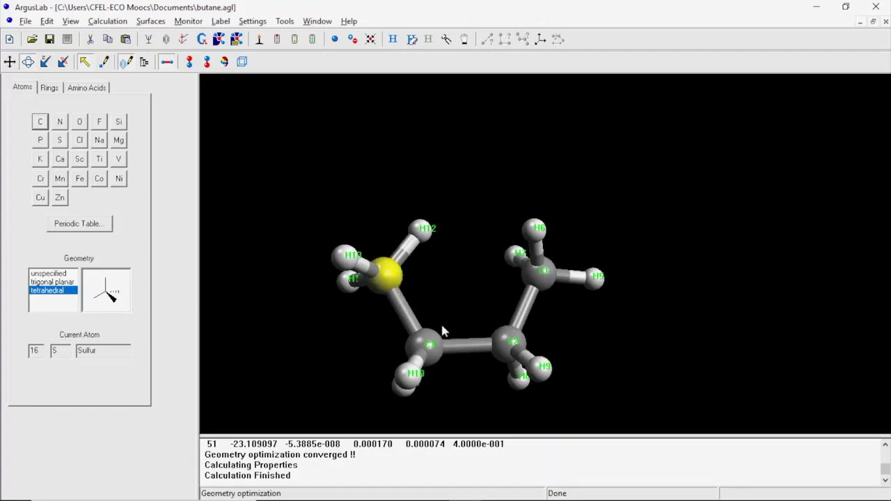
pyautogui.click(432, 347)
pyautogui.click(512, 342)
pyautogui.click(543, 273)
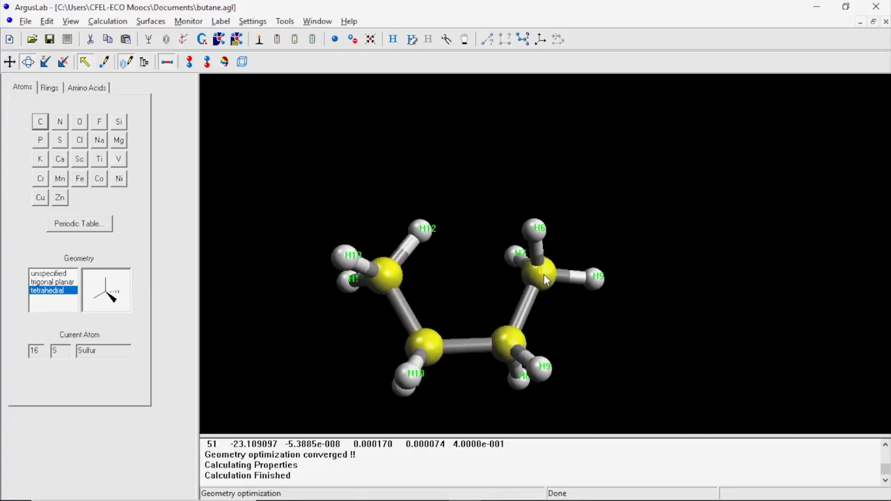
pyautogui.click(188, 21)
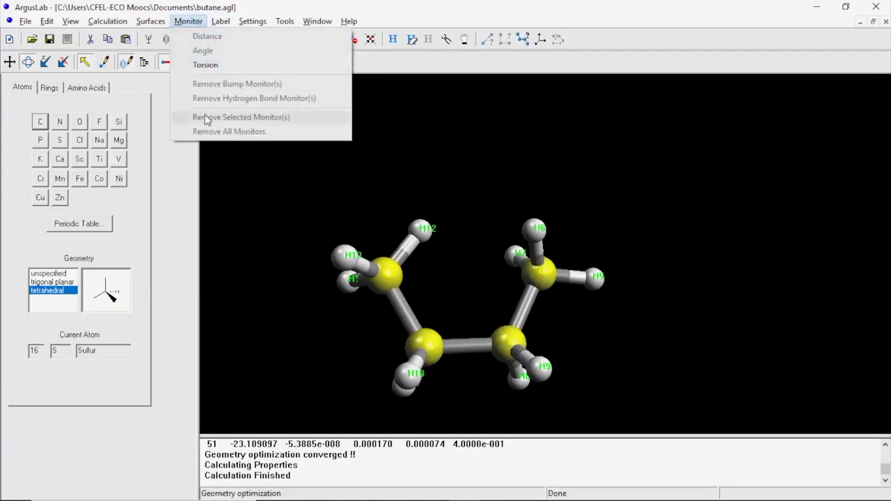
pyautogui.click(210, 68)
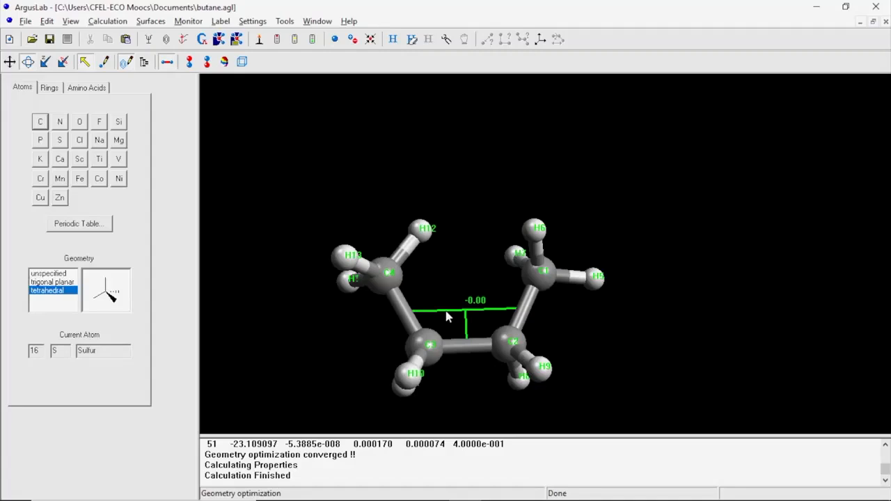
# Step: Set the torsion angle of butane's carbon chain to 60 degrees
pyautogui.rightClick(466, 310)
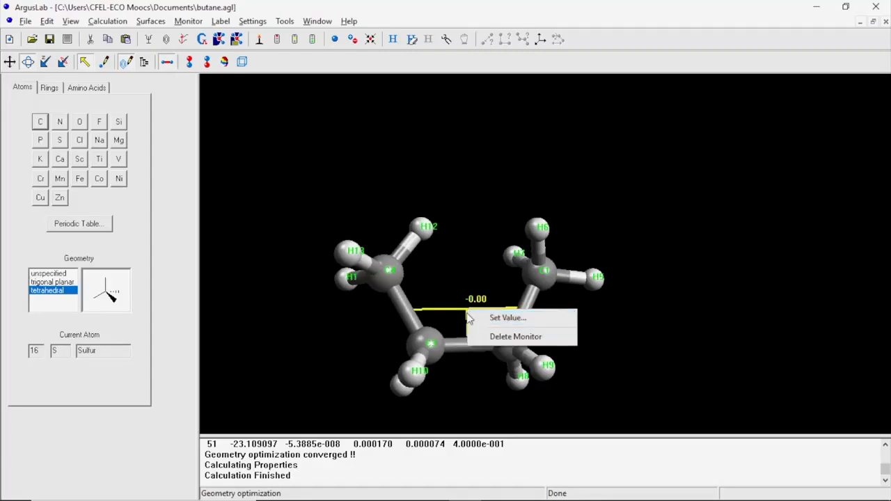
pyautogui.click(505, 319)
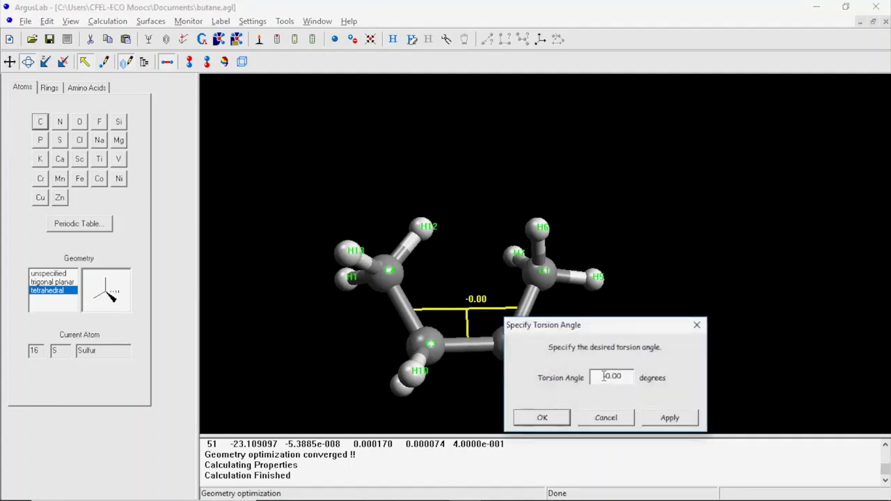
pyautogui.moveTo(603, 376); pyautogui.dragTo(612, 376)
pyautogui.write('60')
pyautogui.click(543, 420)
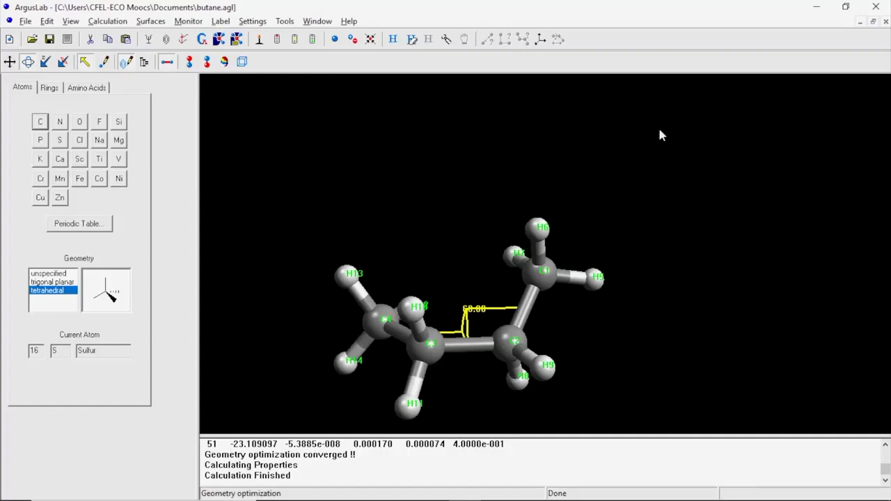
# Step: Set up a single point energy calculation for butane with the AM1 Hamiltonian and closed-shell RHF
pyautogui.click(112, 21)
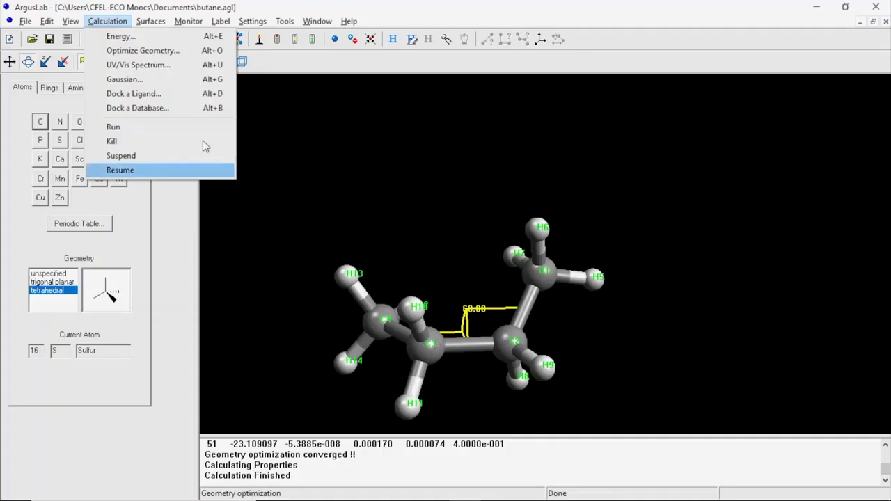
pyautogui.click(160, 38)
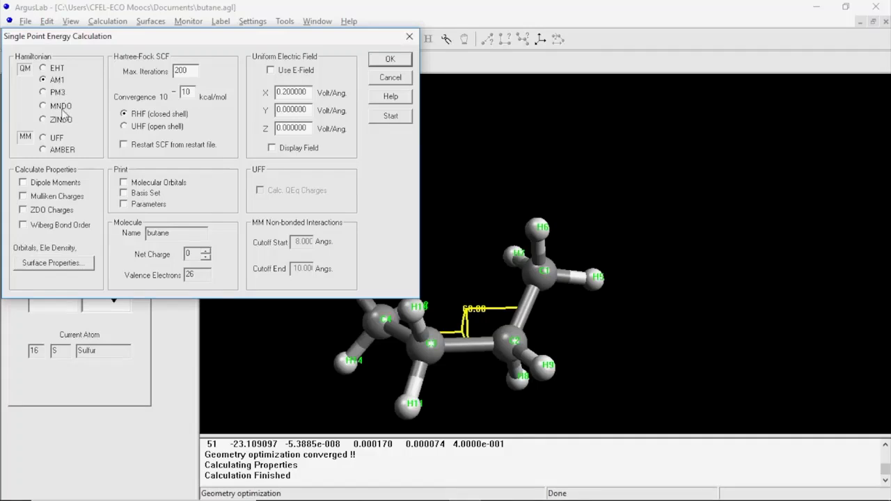
pyautogui.click(408, 59)
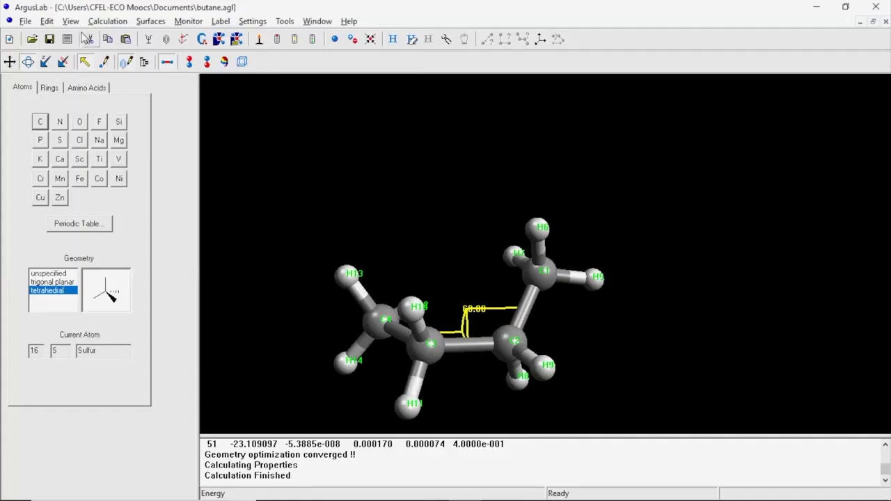
# Step: Open butane's output file, examine the final geometry energy and heat of formation at its end, and close the file
pyautogui.click(67, 39)
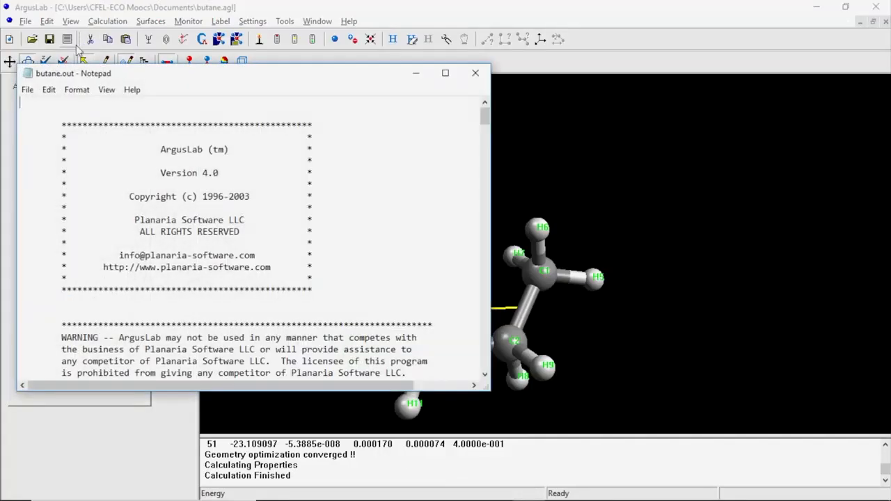
pyautogui.click(444, 77)
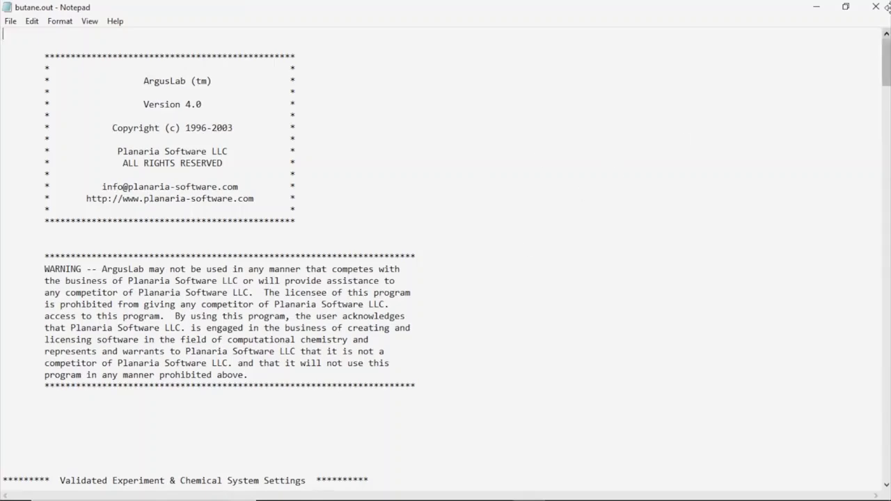
pyautogui.scroll(-15, 521, 232)
pyautogui.scroll(-10, 520, 234)
pyautogui.scroll(-15, 714, 211)
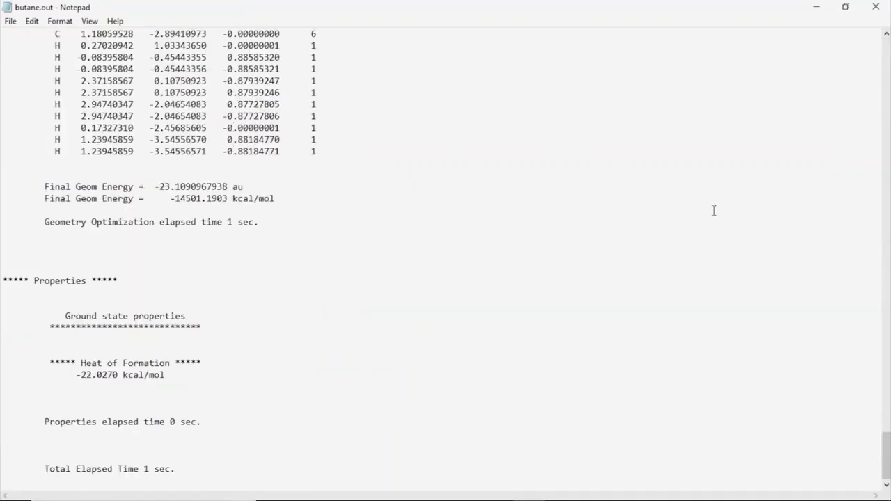
pyautogui.click(876, 6)
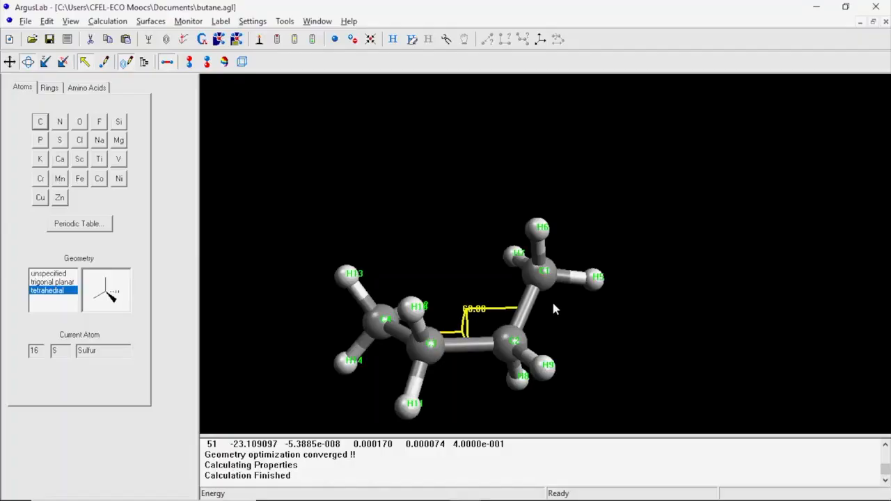
# Step: Check the angle specified for the carbon chain's torsion monitor and close its setting
pyautogui.click(475, 312)
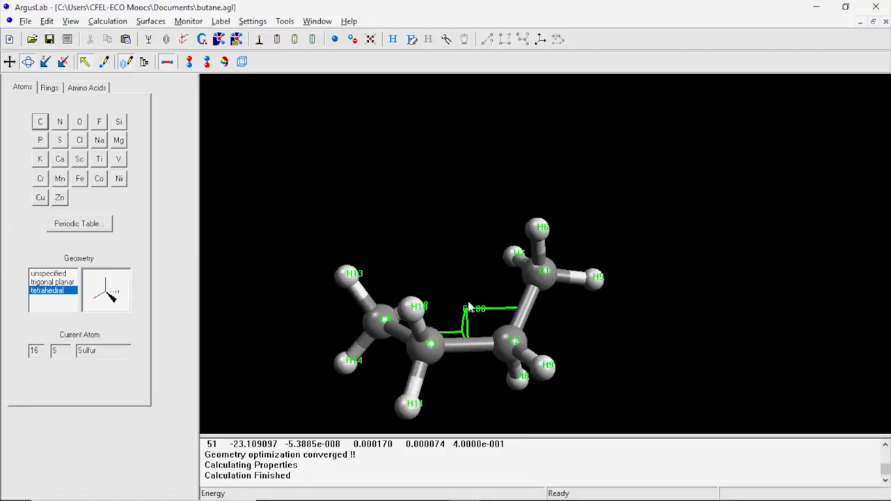
pyautogui.doubleClick(472, 313)
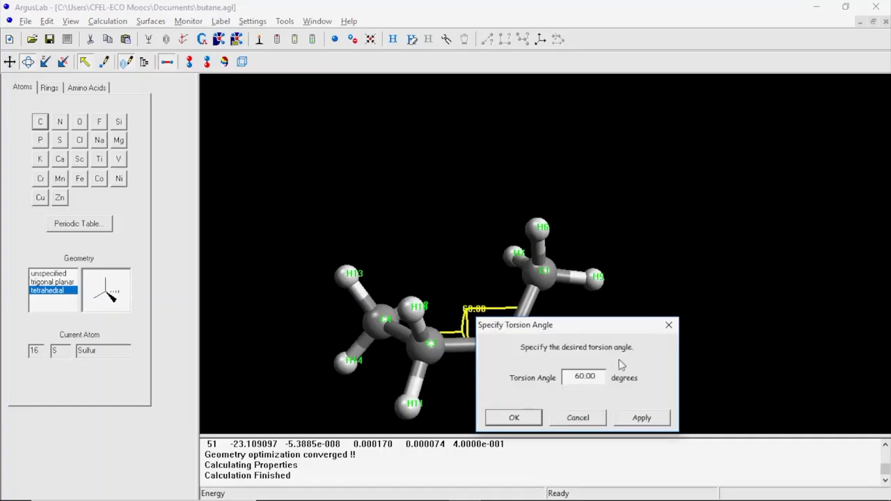
pyautogui.press('Return')
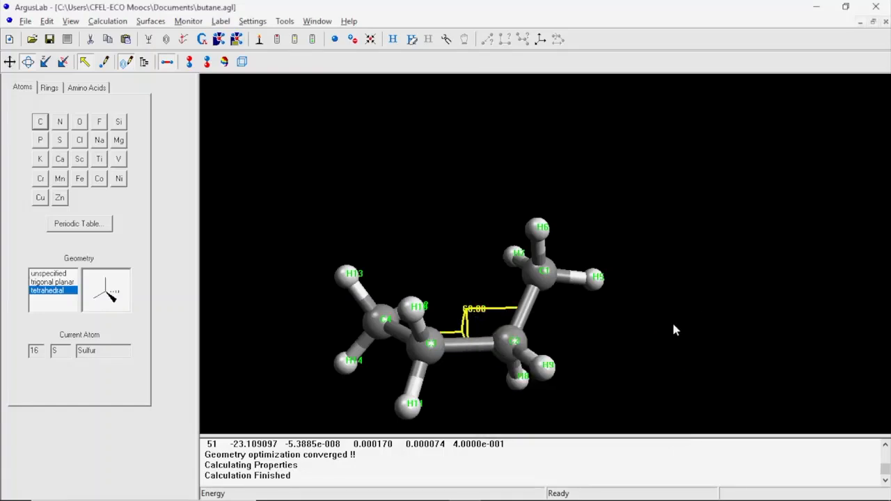